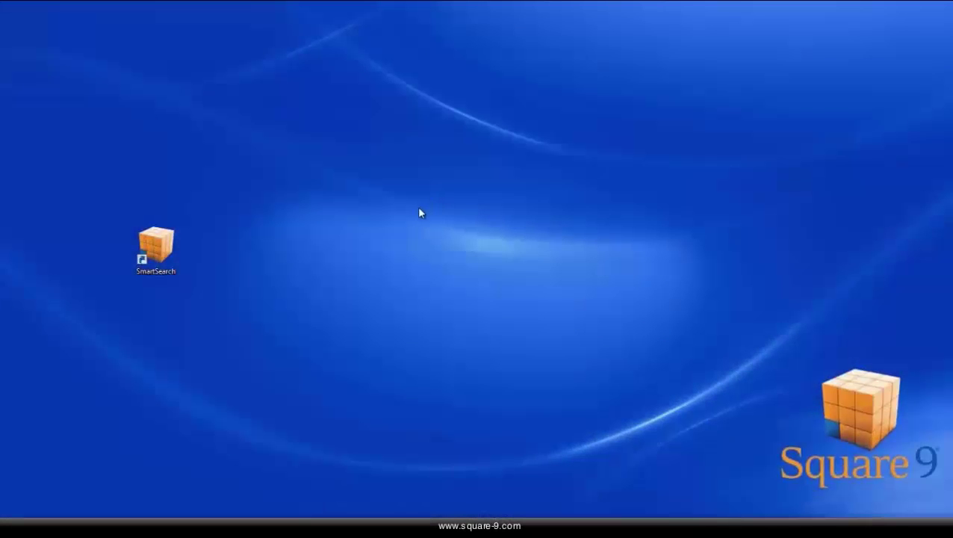
# Launch SmartSearch from its desktop shortcut
pyautogui.doubleClick(158, 261)
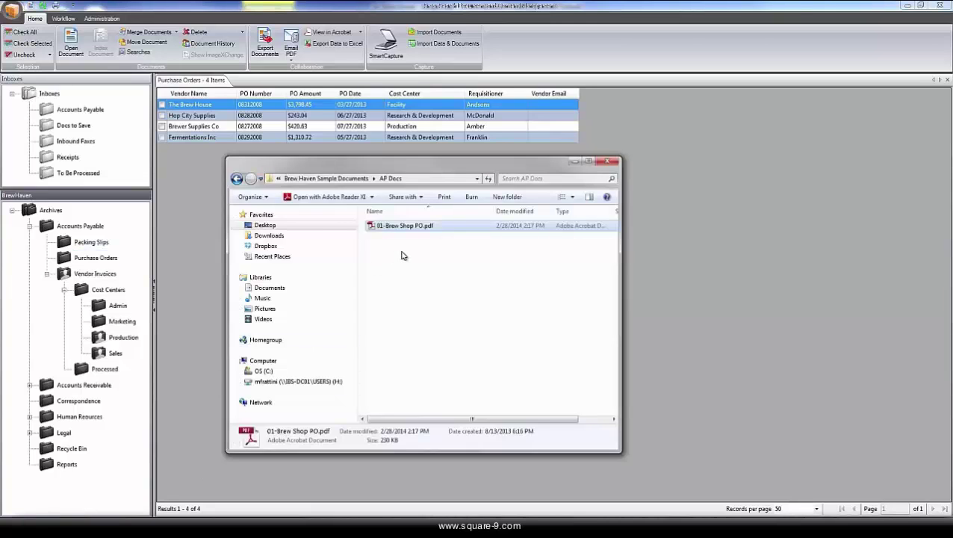
# Drag 01-Brew Shop PO.pdf from AP Docs into the Accounts Payable inbox and view it
pyautogui.click(410, 255)
pyautogui.click(417, 227)
pyautogui.moveTo(418, 232); pyautogui.dragTo(69, 115)
pyautogui.click(71, 112)
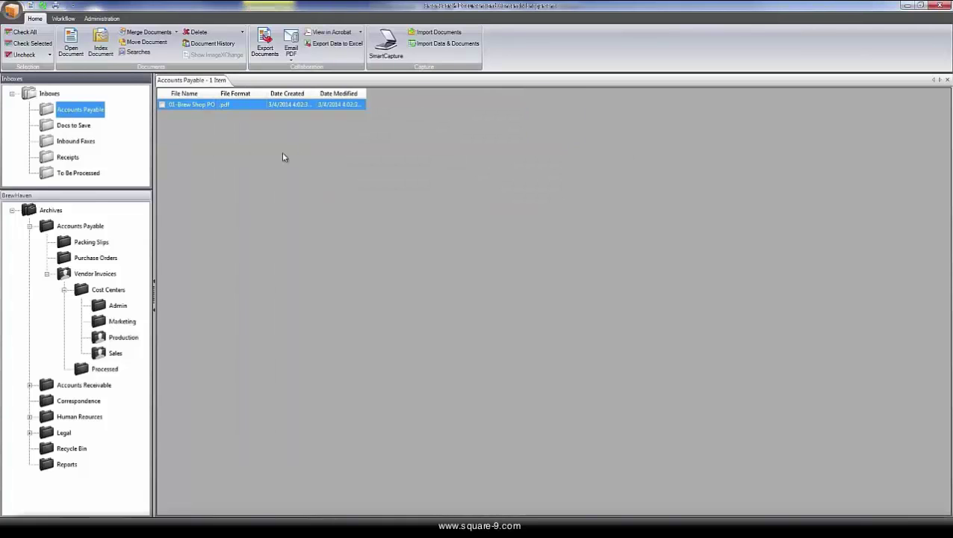
# Scan the Brew Shop packing slip with SmartCapture and save it as 'Packing List'
pyautogui.click(386, 44)
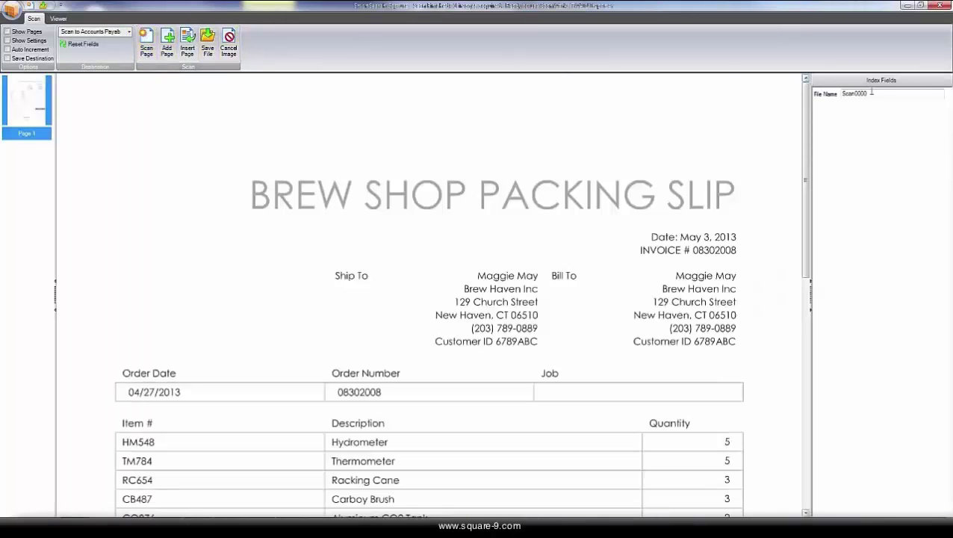
pyautogui.write('Fil')
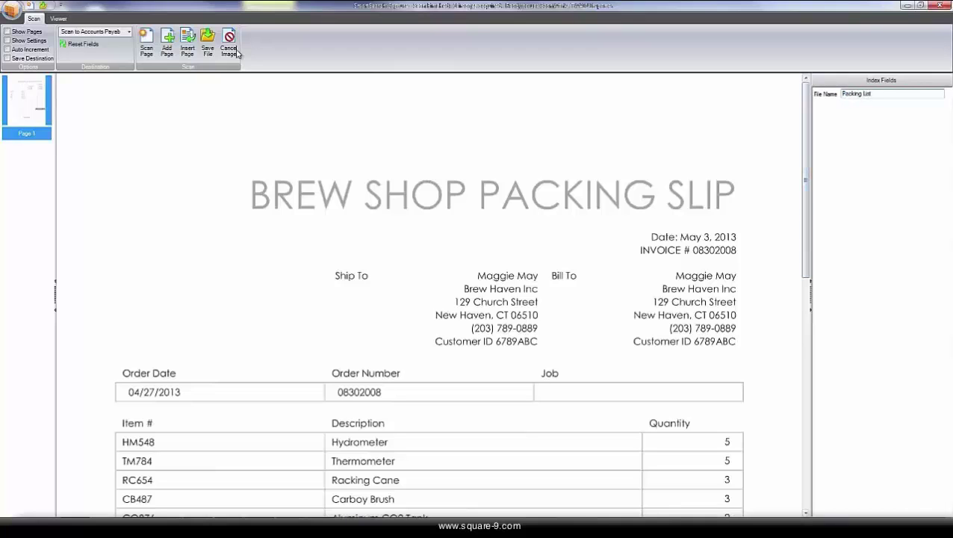
pyautogui.click(208, 45)
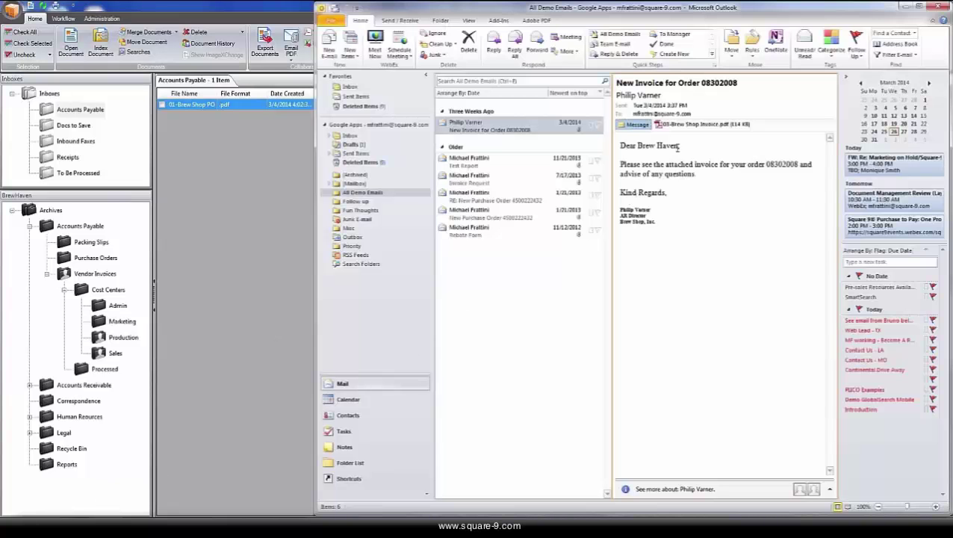
# Drag 03-Brew Shop Invoice.pdf from the order 08302008 email into the Accounts Payable inbox
pyautogui.click(692, 125)
pyautogui.moveTo(693, 127)
pyautogui.mouseDown()
pyautogui.moveTo(454, 170)
pyautogui.moveTo(373, 219)
pyautogui.mouseUp()
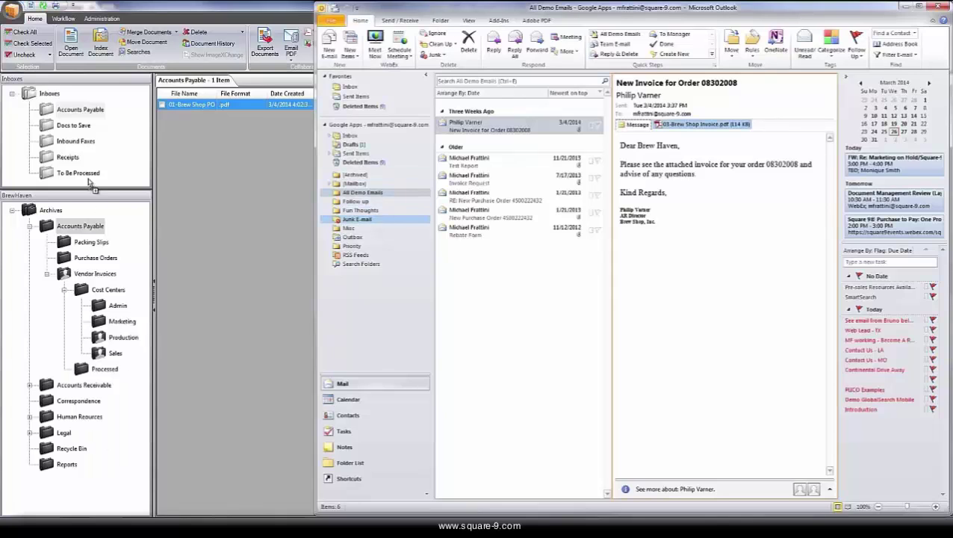
pyautogui.moveTo(373, 219); pyautogui.dragTo(80, 109)
# Check all three inbox documents and index them into the Accounts Payable > Purchase Orders archive
pyautogui.click(43, 6)
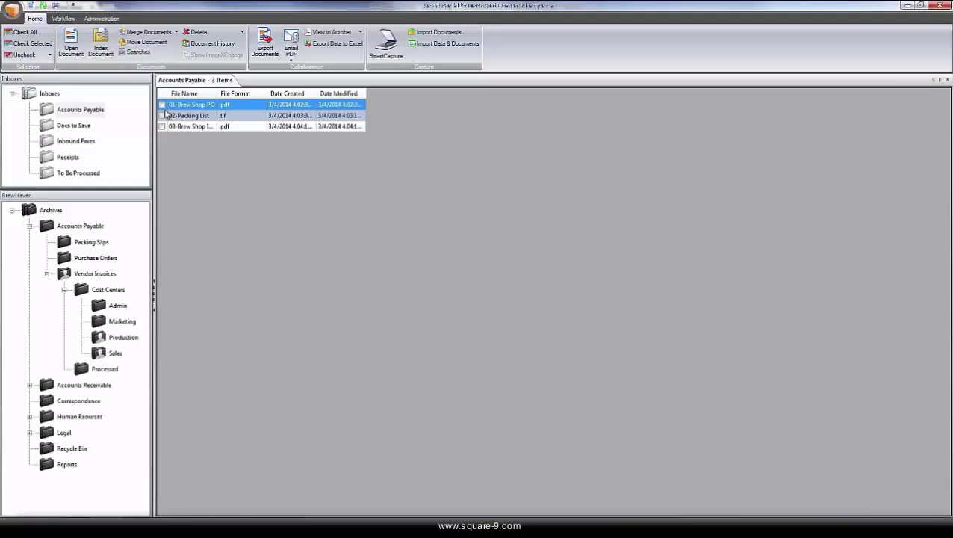
pyautogui.click(162, 115)
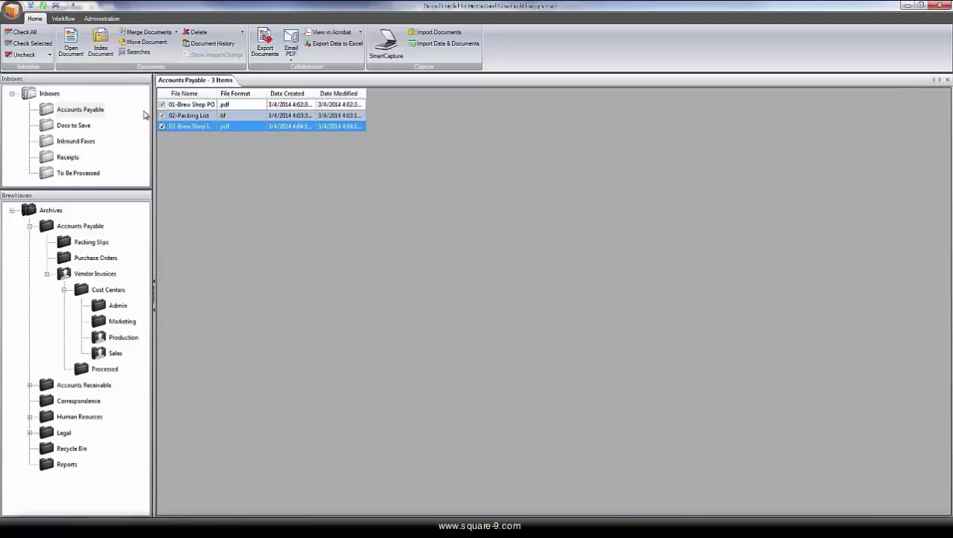
pyautogui.click(101, 48)
pyautogui.click(410, 202)
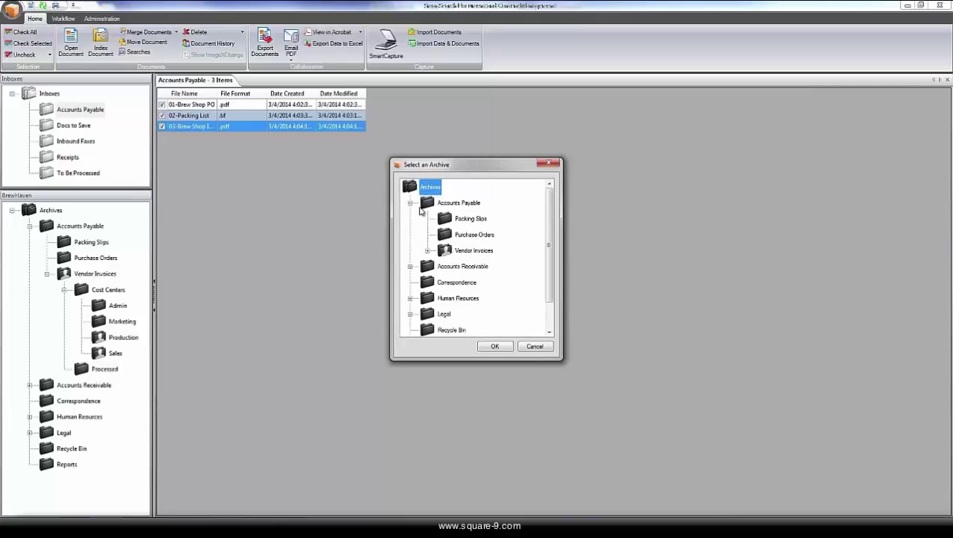
pyautogui.click(464, 238)
pyautogui.click(494, 346)
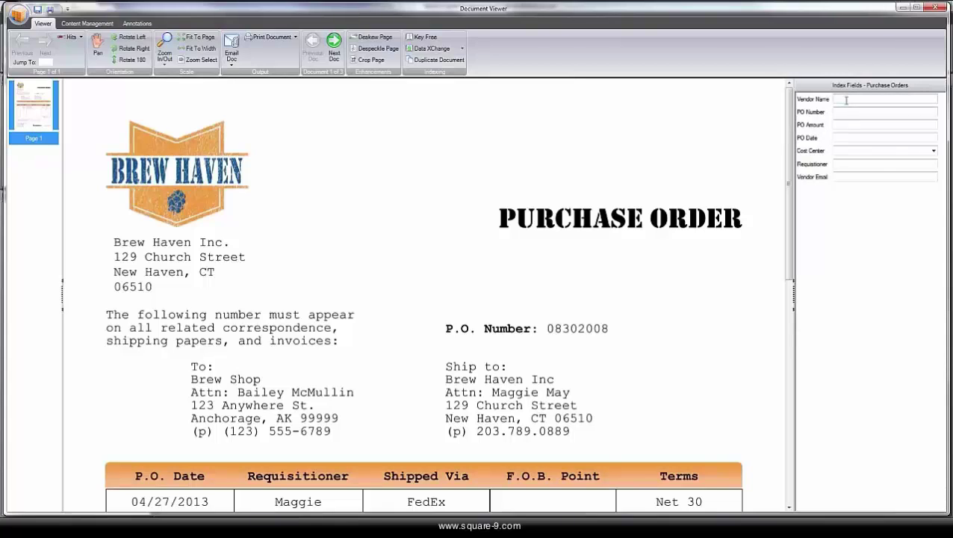
# With Key Free, capture vendor Brew Shop, PO 08302008, amount $398.01 and date 04/27/2013
pyautogui.click(846, 101)
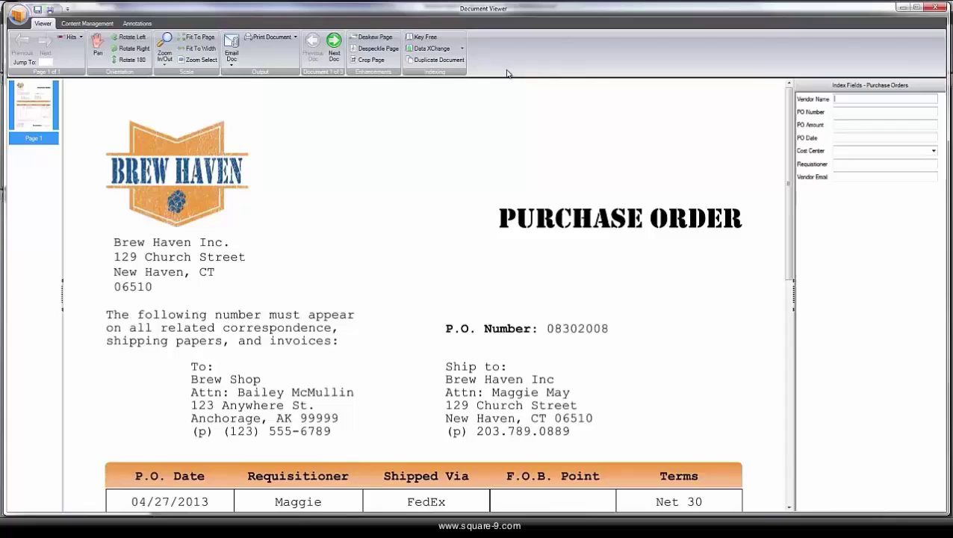
pyautogui.click(433, 38)
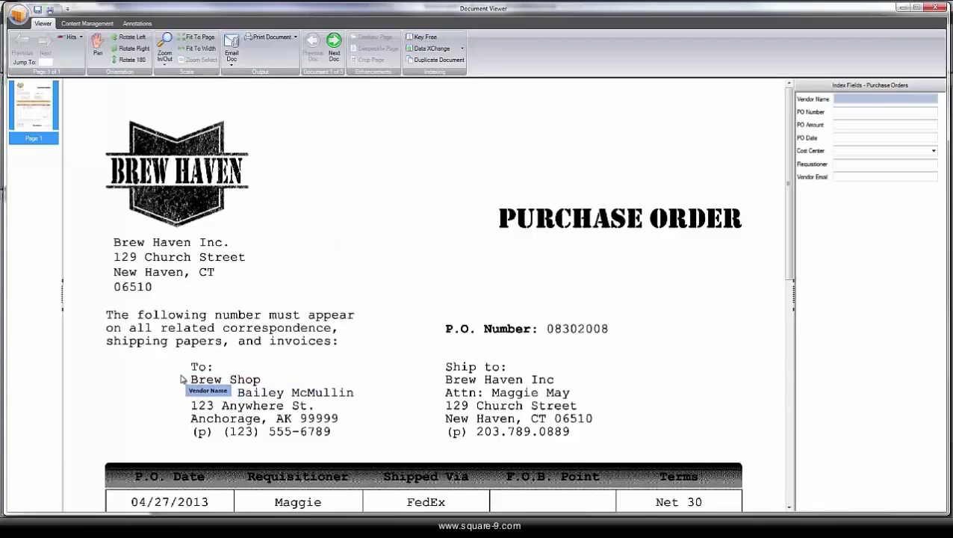
pyautogui.moveTo(187, 375); pyautogui.dragTo(268, 384)
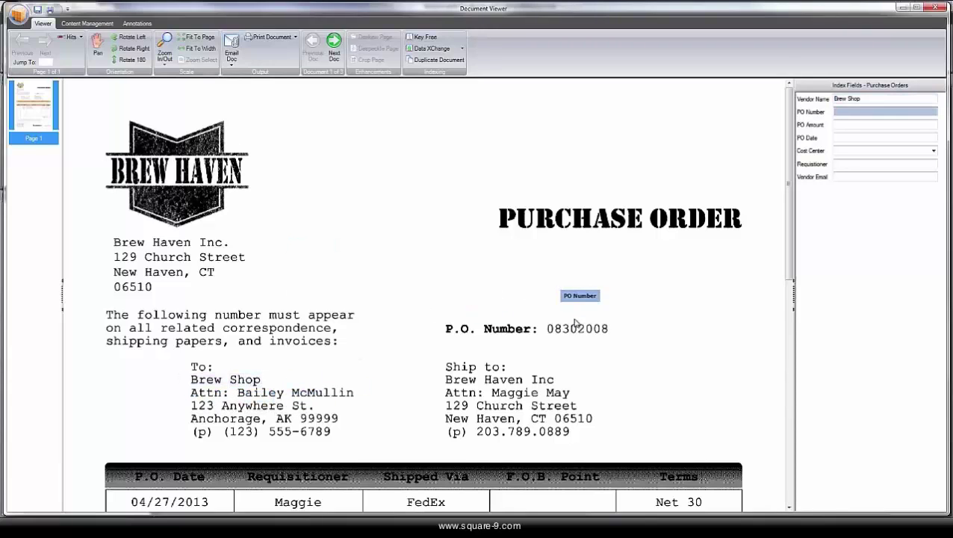
pyautogui.moveTo(545, 322); pyautogui.dragTo(608, 335)
pyautogui.scroll(-5, 788, 221)
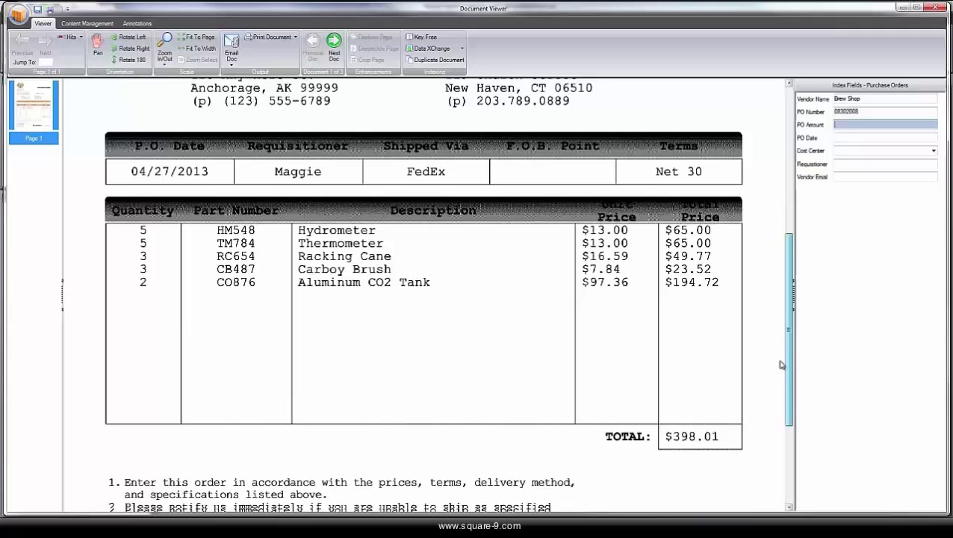
pyautogui.moveTo(661, 387); pyautogui.dragTo(700, 403)
pyautogui.click(717, 426)
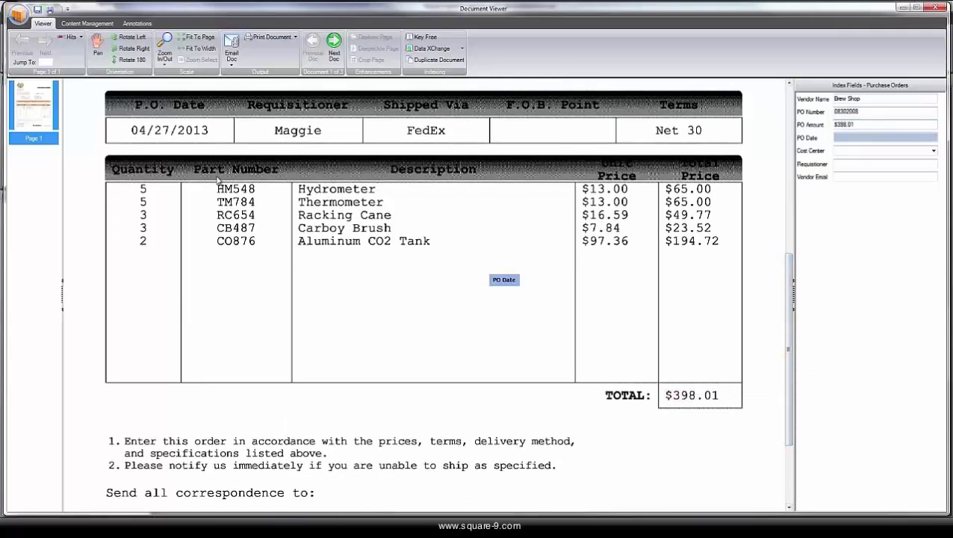
pyautogui.moveTo(130, 122); pyautogui.dragTo(210, 139)
pyautogui.click(187, 161)
# Set cost center Production and requisitioner Maggie, then save the PO and load the packing slip
pyautogui.click(934, 150)
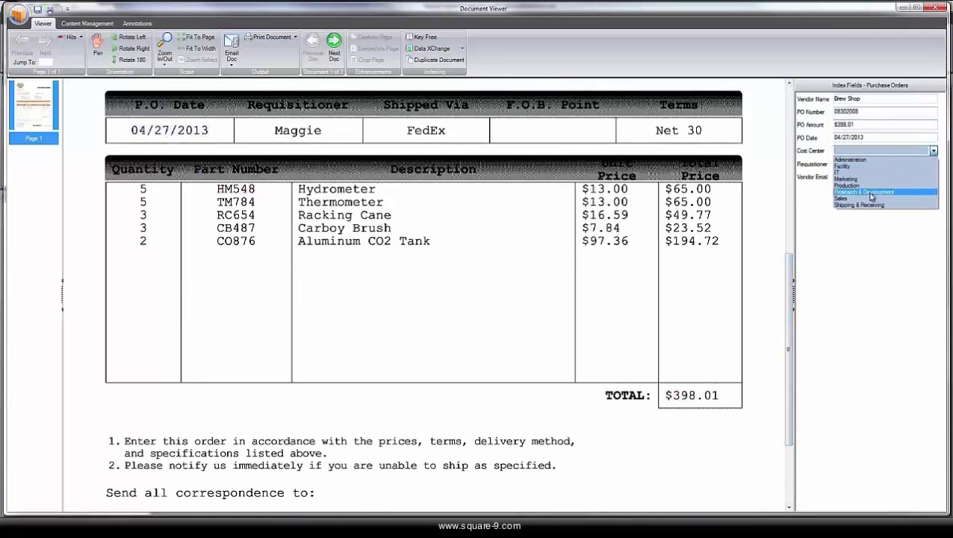
pyautogui.click(848, 186)
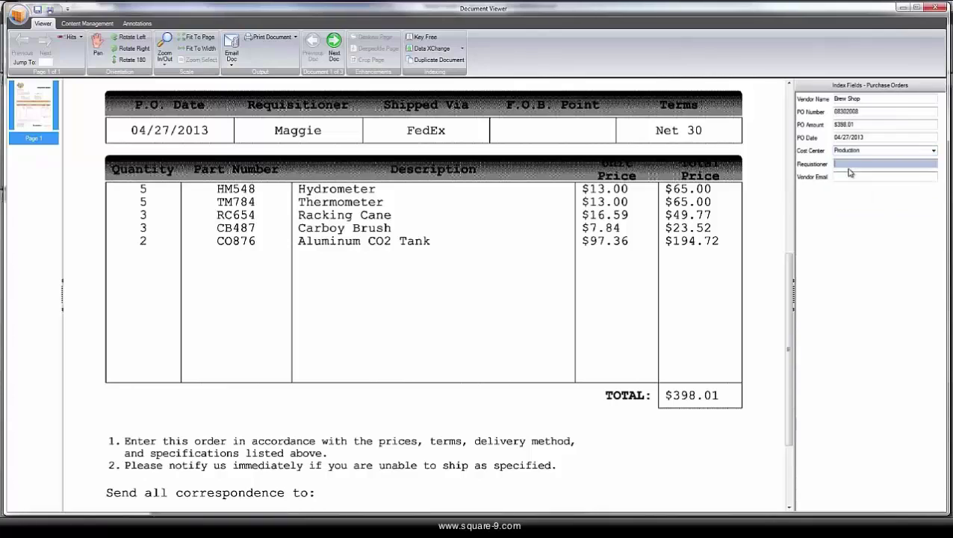
pyautogui.moveTo(356, 135); pyautogui.dragTo(308, 135)
pyautogui.click(335, 147)
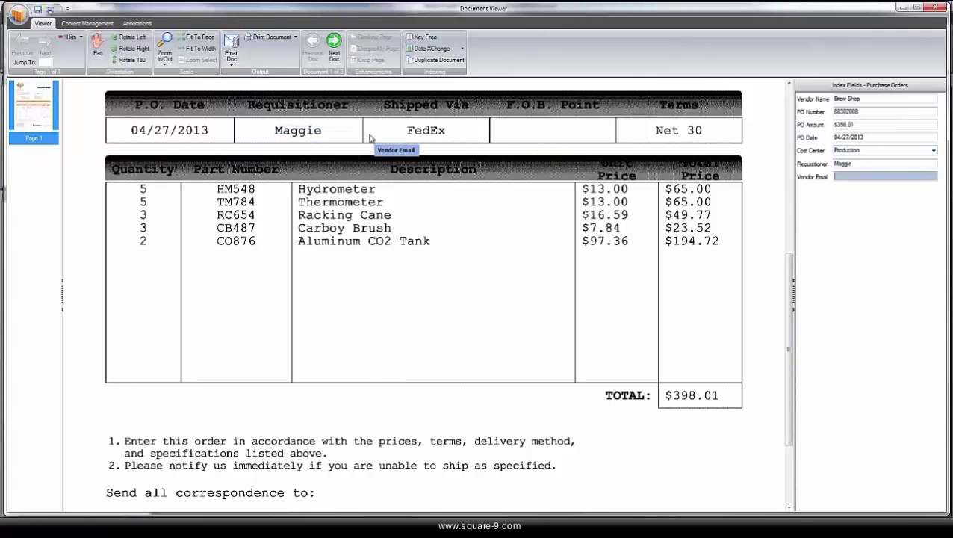
pyautogui.click(333, 44)
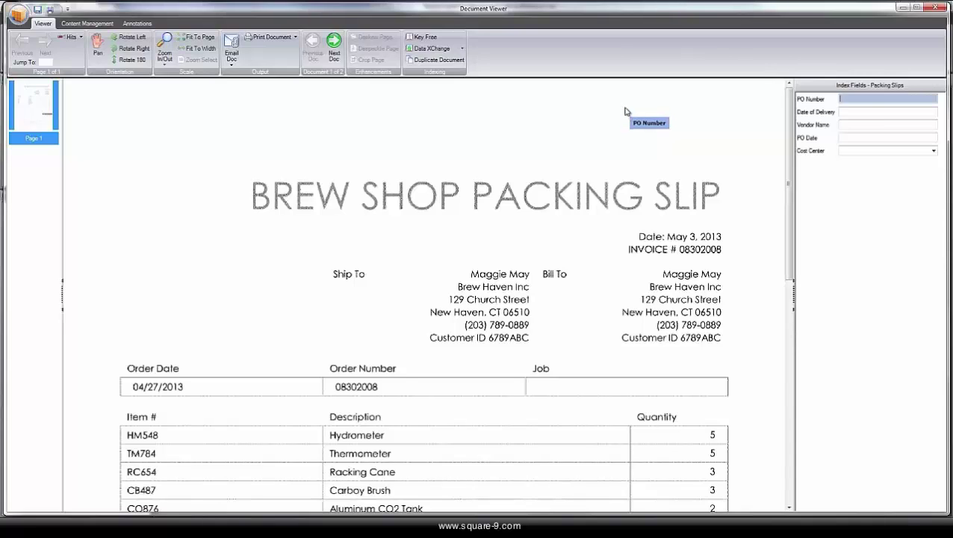
# Index the packing slip with PO 08302008, the Dynamics GP Production record, and delivery date 05/03/2013
pyautogui.click(350, 388)
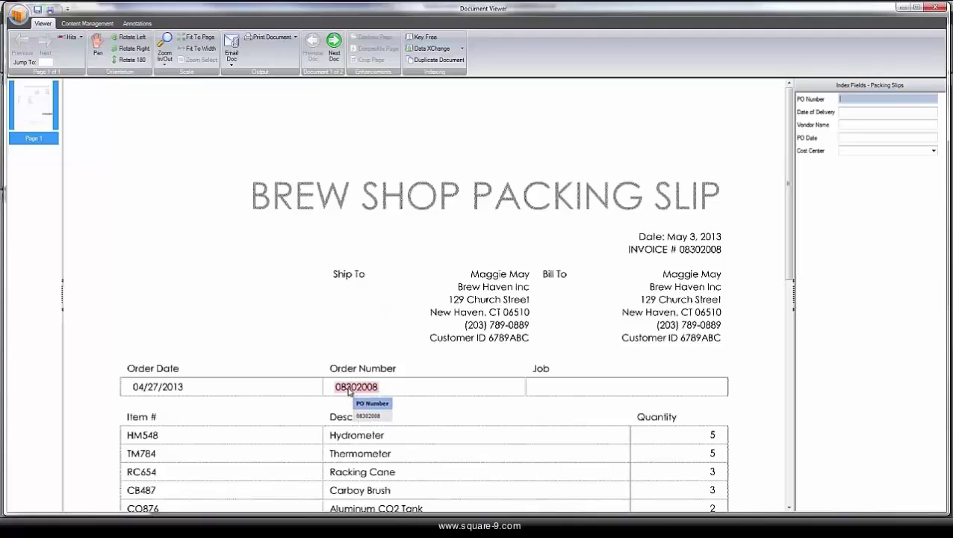
pyautogui.click(462, 48)
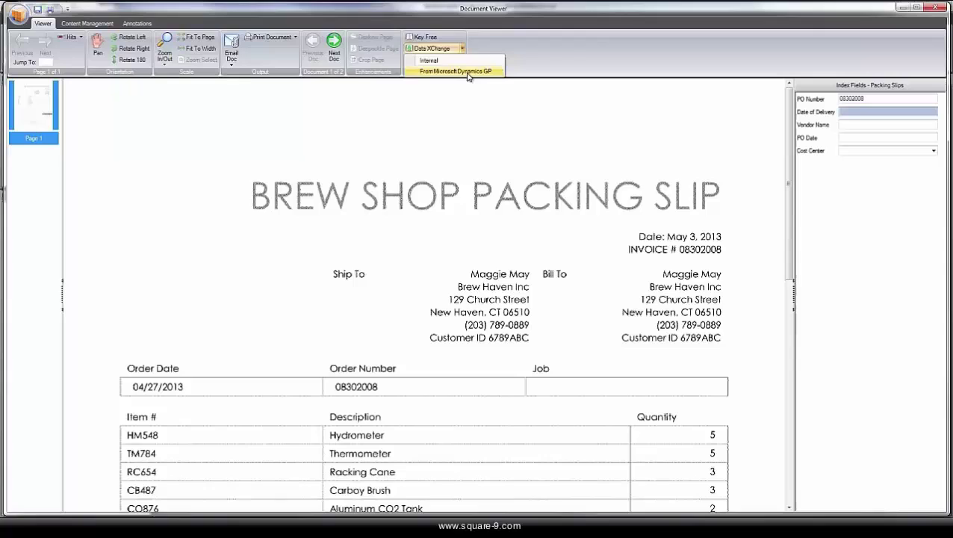
pyautogui.click(469, 72)
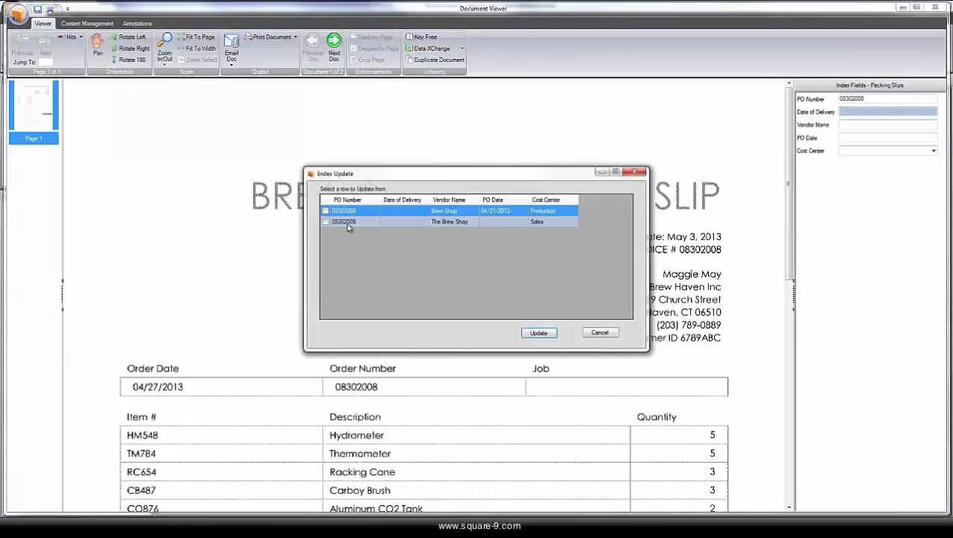
pyautogui.click(538, 333)
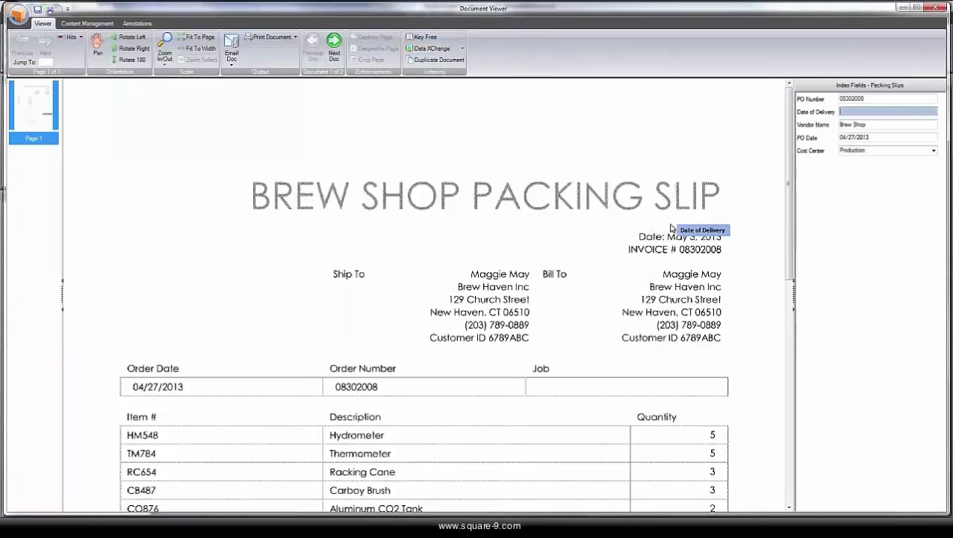
pyautogui.moveTo(667, 233); pyautogui.dragTo(723, 242)
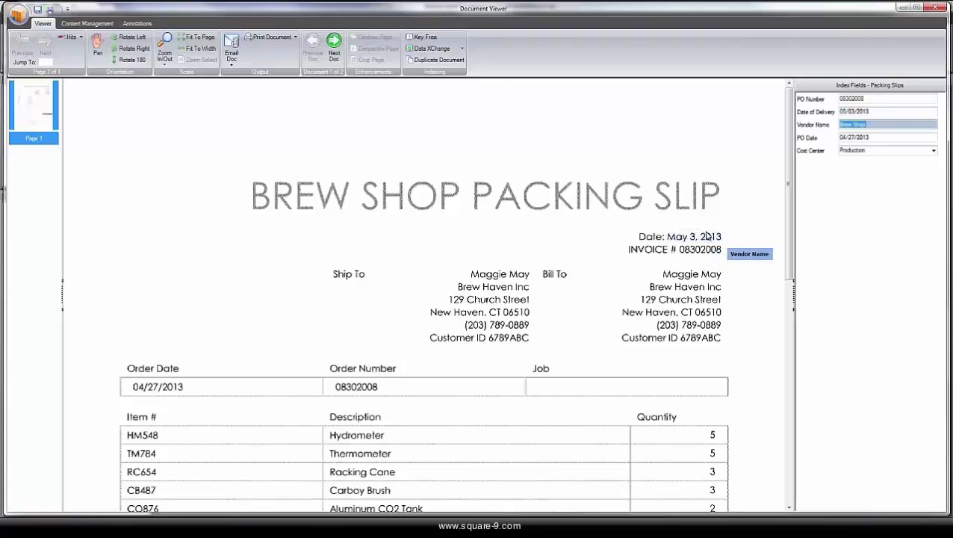
# Load the invoice and capture vendor The Brew Shop, PO 08302008, invoice 578121, $398.01, and date 05/05/2013
pyautogui.click(335, 53)
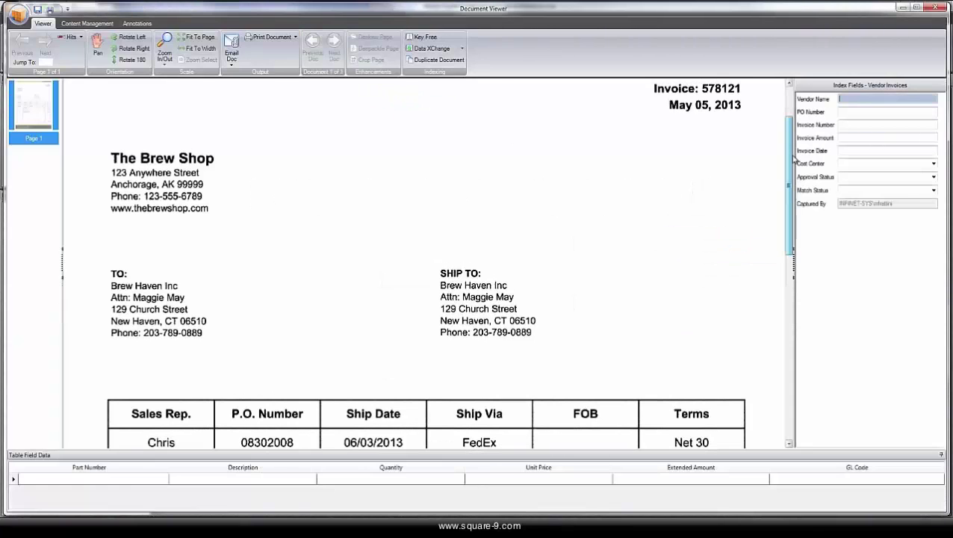
pyautogui.moveTo(84, 145); pyautogui.dragTo(224, 170)
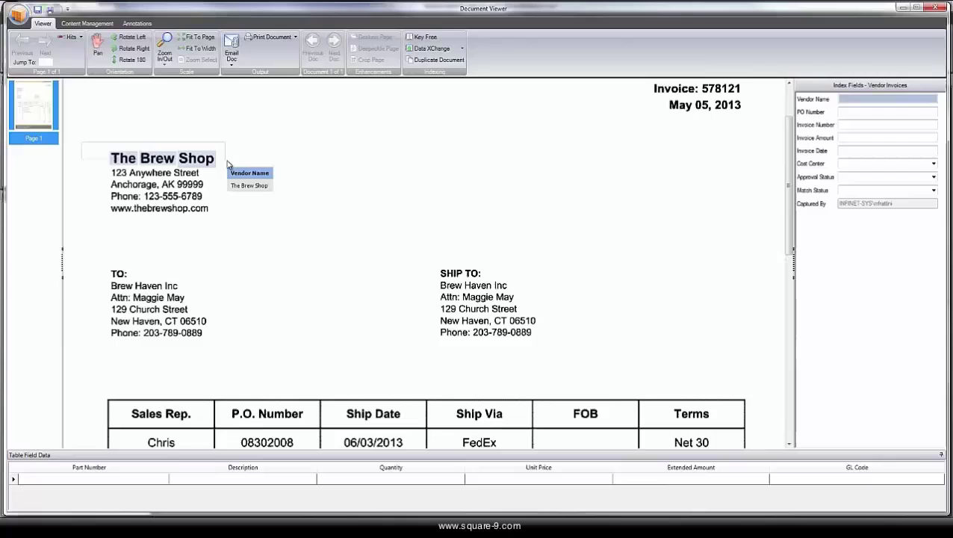
pyautogui.moveTo(239, 433); pyautogui.dragTo(306, 450)
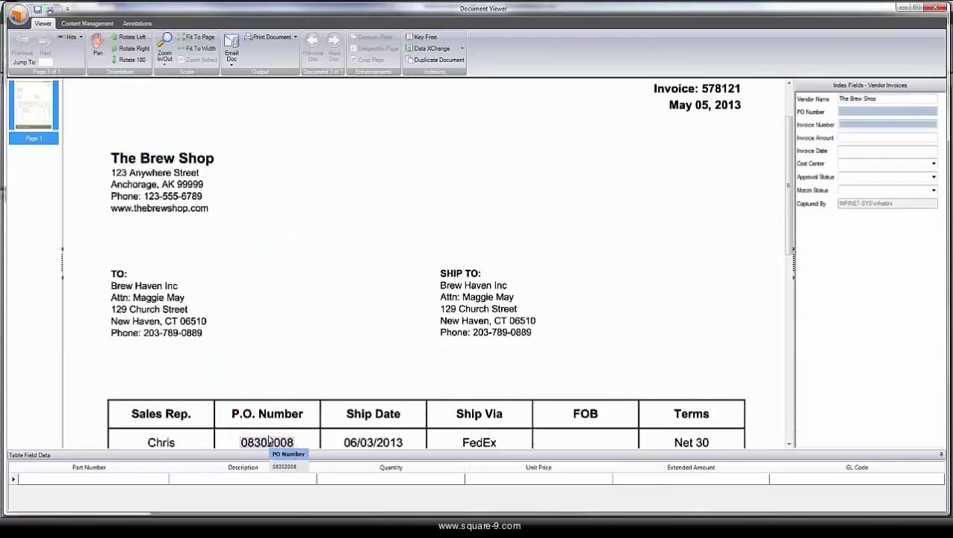
pyautogui.moveTo(753, 117); pyautogui.dragTo(699, 83)
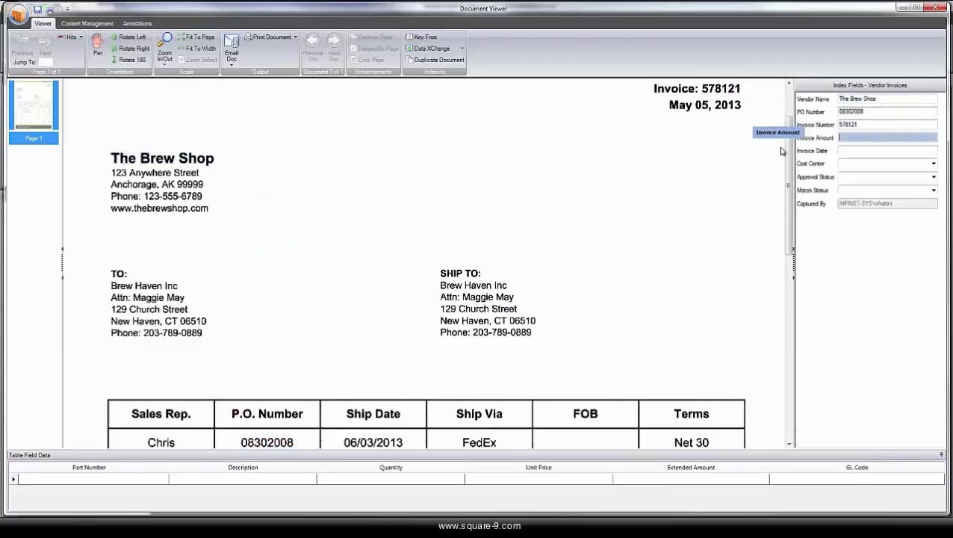
pyautogui.scroll(-3, 789, 151)
pyautogui.scroll(-2, 755, 339)
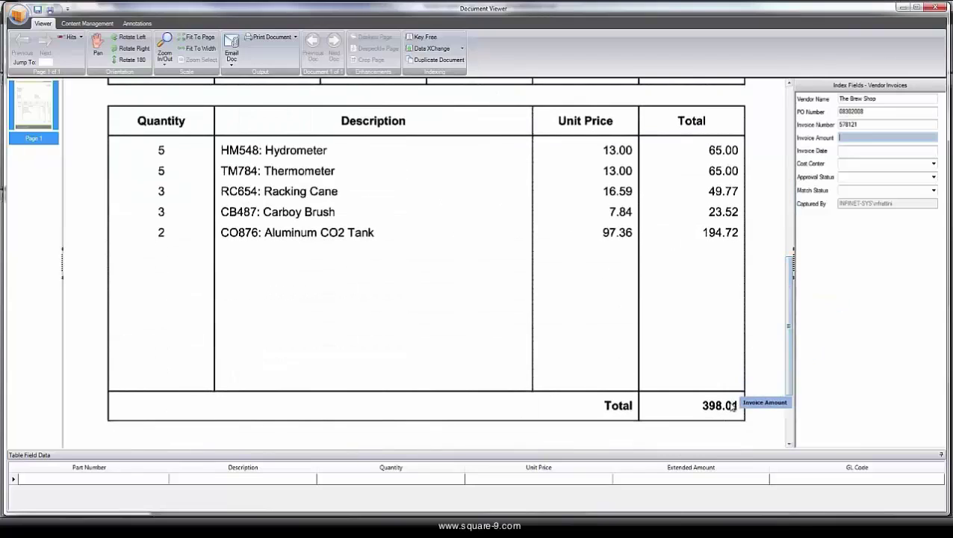
pyautogui.moveTo(752, 388); pyautogui.dragTo(699, 422)
pyautogui.scroll(5, 786, 343)
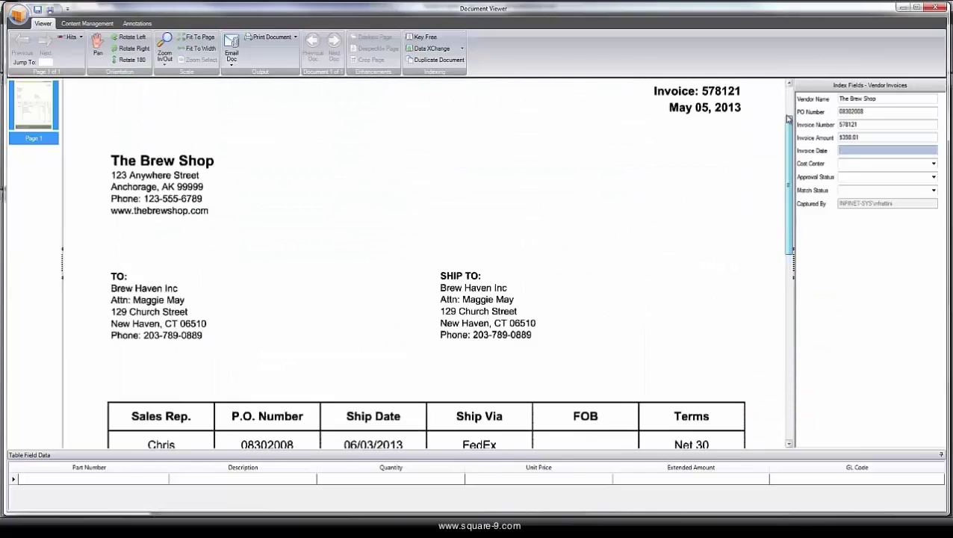
pyautogui.moveTo(745, 130); pyautogui.dragTo(662, 148)
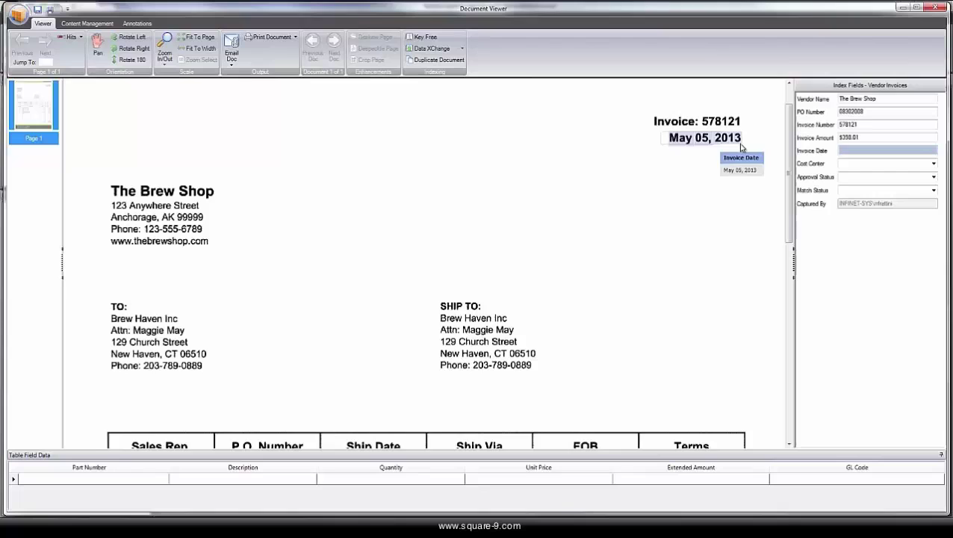
pyautogui.scroll(-1, 743, 147)
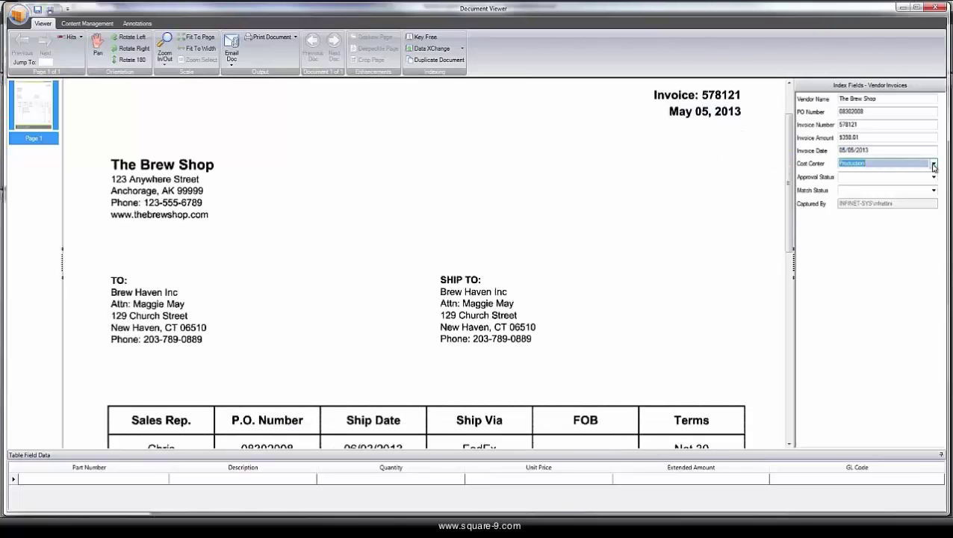
# Keep the cost center as Production and set approval status to Pending
pyautogui.click(933, 165)
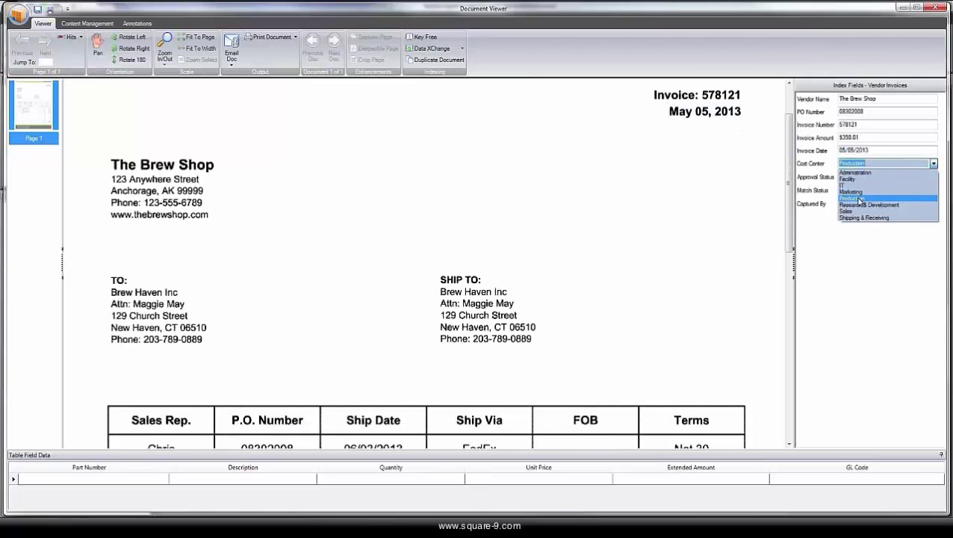
pyautogui.click(840, 168)
pyautogui.click(934, 177)
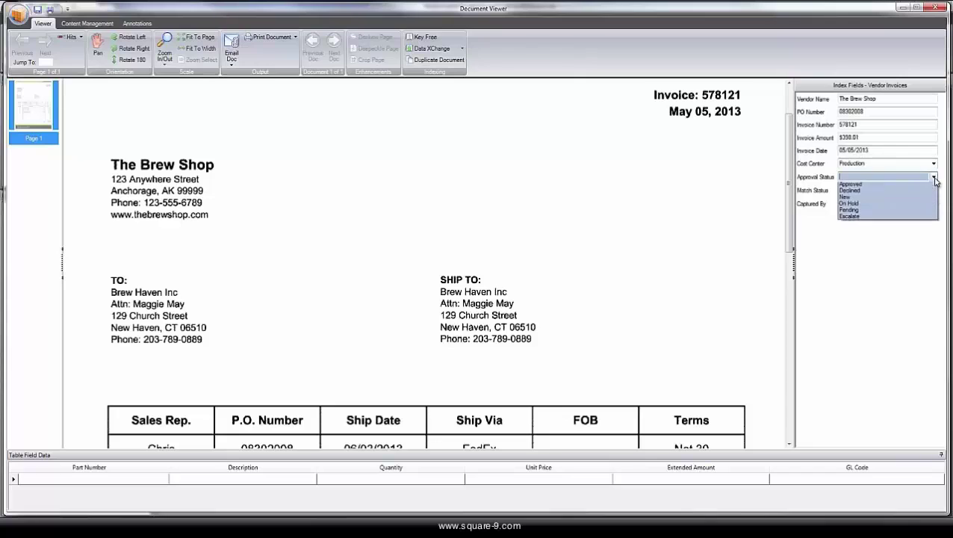
pyautogui.click(896, 211)
# Capture part numbers, descriptions, quantities, unit prices and totals of the five lines into the table
pyautogui.click(88, 485)
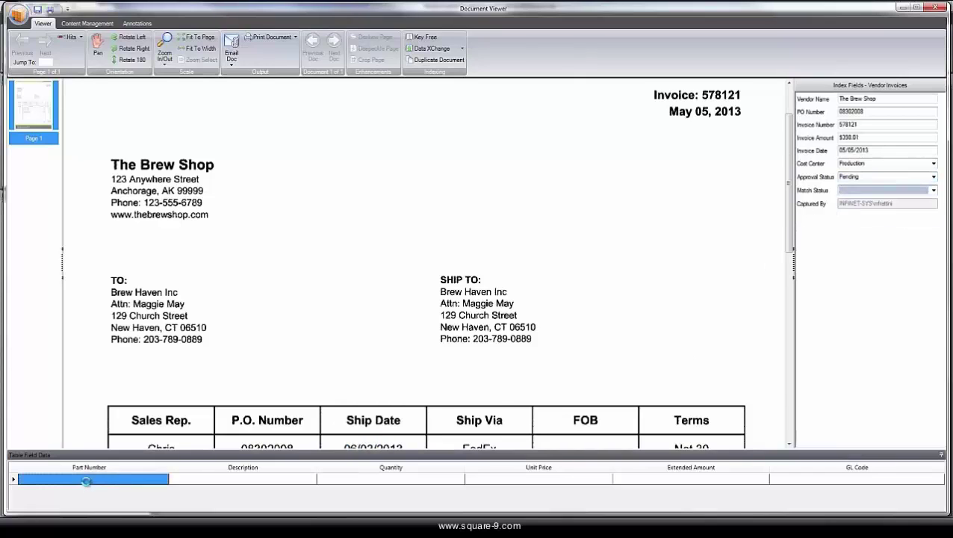
pyautogui.moveTo(790, 163); pyautogui.dragTo(790, 278)
pyautogui.moveTo(222, 278); pyautogui.dragTo(260, 369)
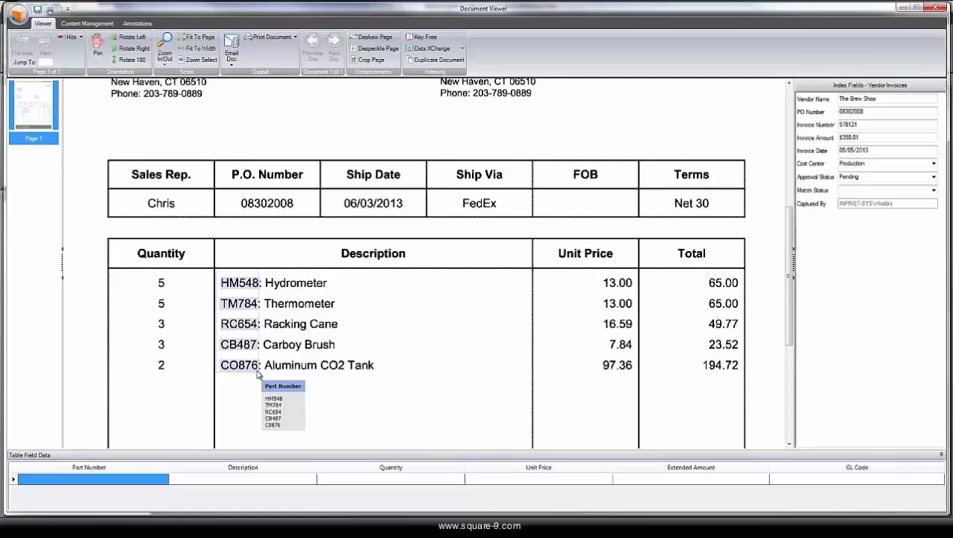
pyautogui.moveTo(274, 286); pyautogui.dragTo(373, 369)
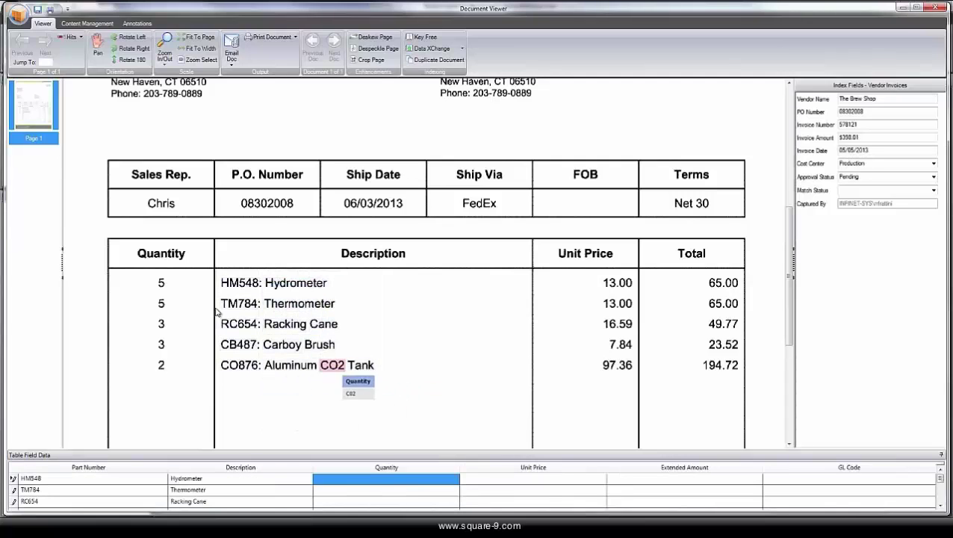
pyautogui.moveTo(153, 276); pyautogui.dragTo(178, 367)
pyautogui.moveTo(604, 276); pyautogui.dragTo(630, 367)
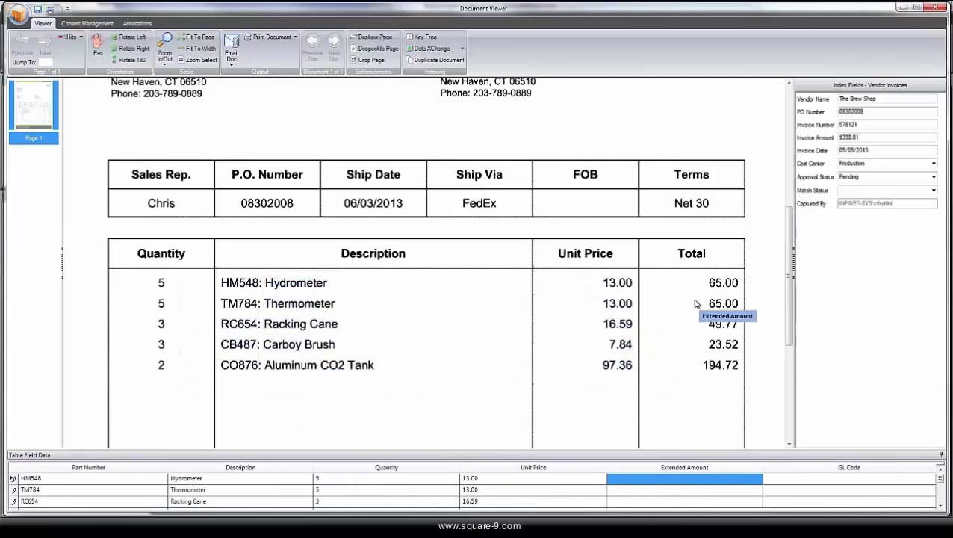
pyautogui.moveTo(693, 275); pyautogui.dragTo(736, 375)
# Assign GL codes 03-Hardware, 02-Office Supplies, 05-Food, 03-Hardware, 03-Hardware to the lines, then close the invoice
pyautogui.click(938, 387)
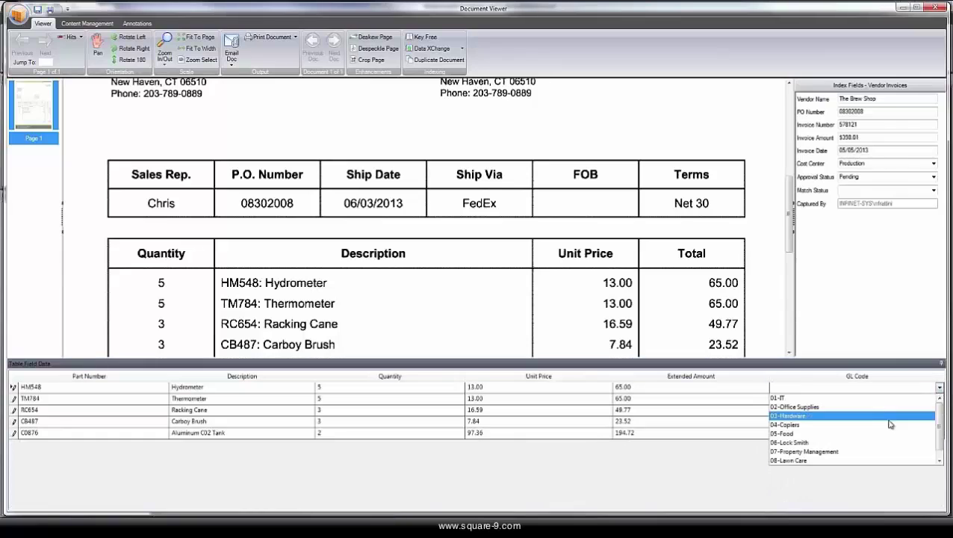
pyautogui.click(889, 415)
pyautogui.click(939, 398)
pyautogui.click(896, 418)
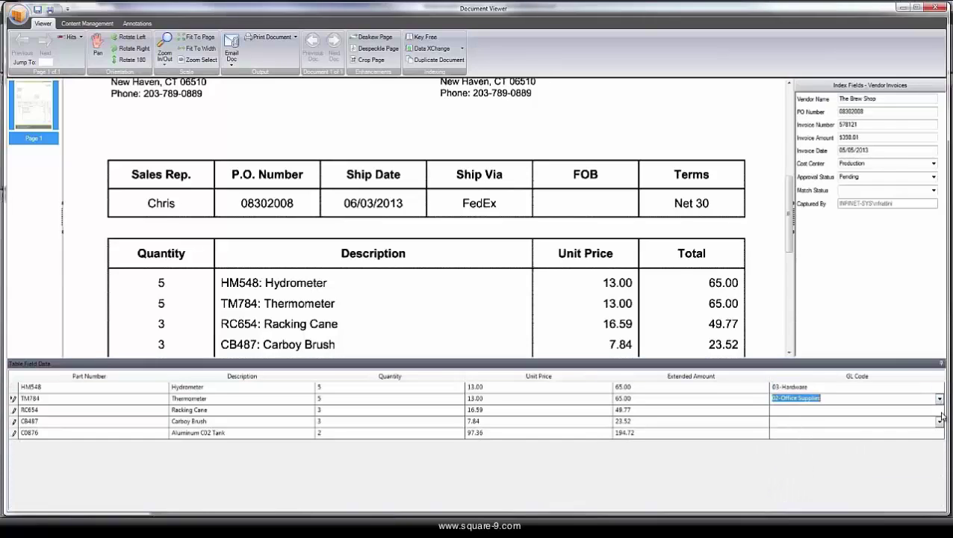
pyautogui.click(939, 410)
pyautogui.click(919, 454)
pyautogui.click(938, 420)
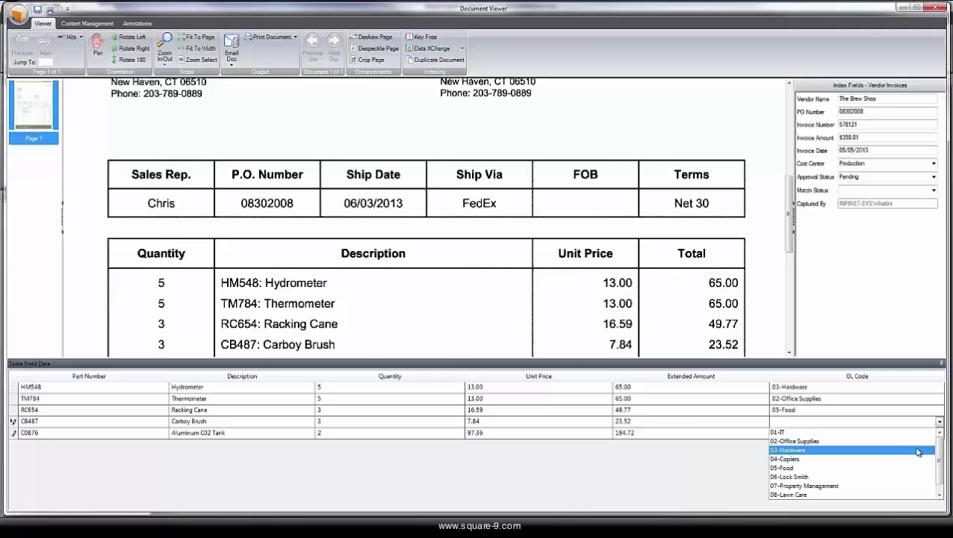
pyautogui.click(924, 450)
pyautogui.click(939, 432)
pyautogui.click(896, 460)
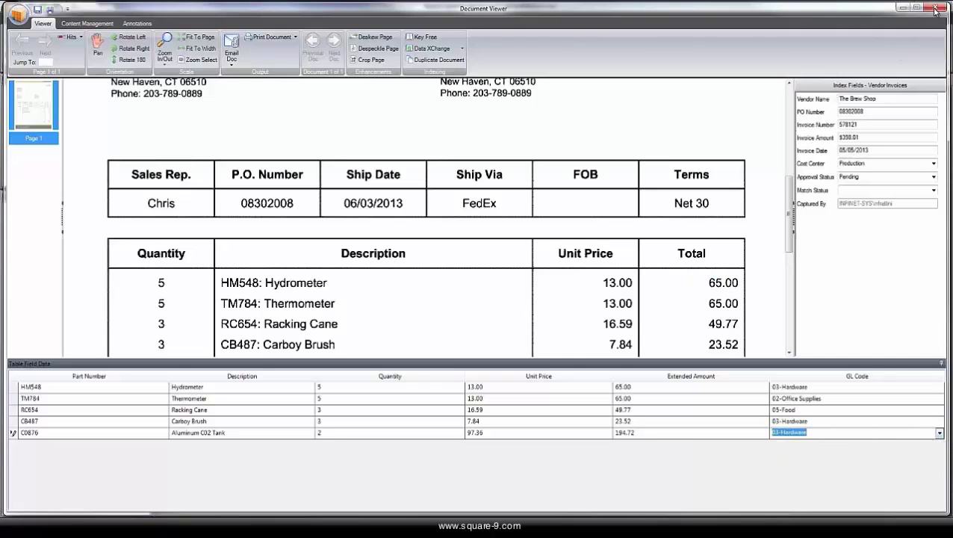
pyautogui.click(934, 8)
# Run a Browse Accounts Payable search for the Brew Shop to list its three matching documents
pyautogui.rightClick(82, 227)
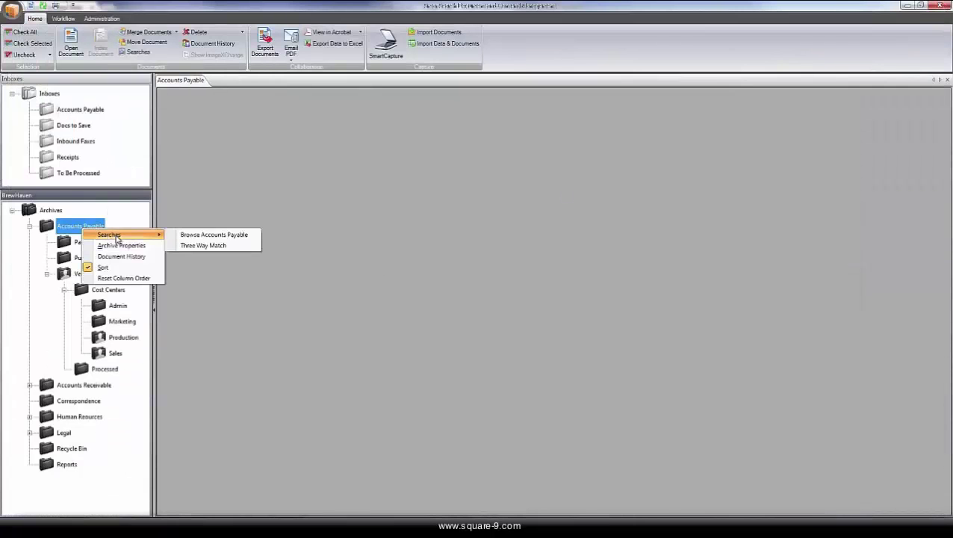
pyautogui.click(196, 234)
pyautogui.write('brew shop')
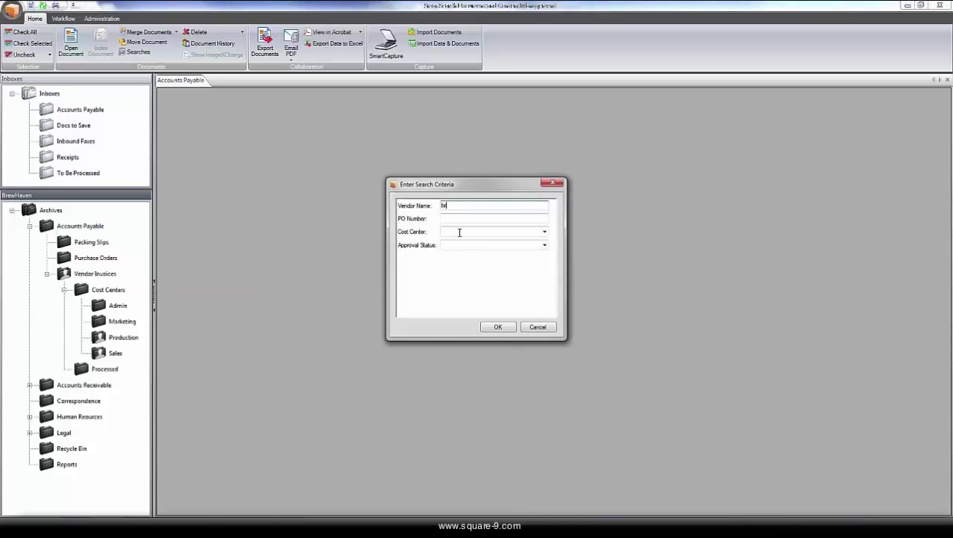
pyautogui.click(497, 327)
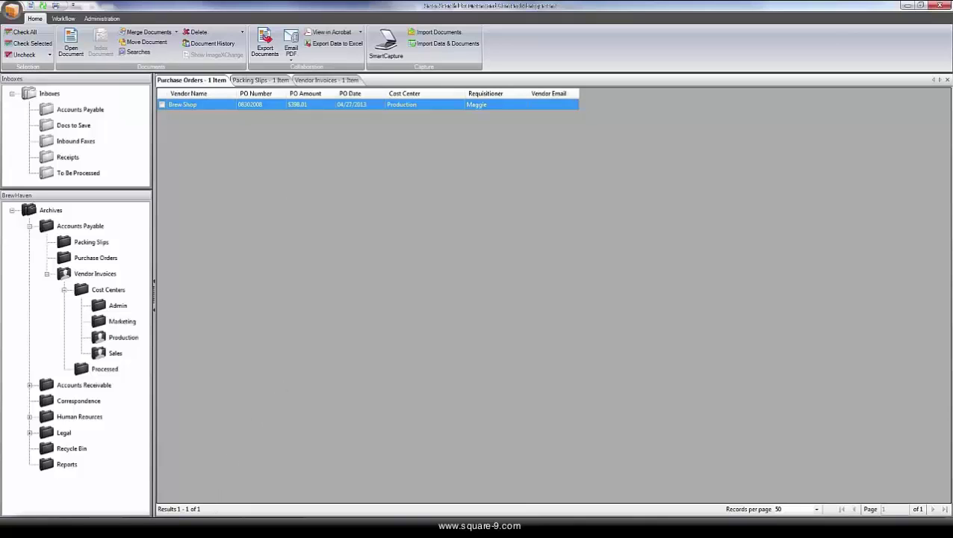
# On The Brew Shop's Salesforce account, retrieve the purchase order for open invoice order number 08302008
pyautogui.click(197, 470)
pyautogui.scroll(-3, 349, 351)
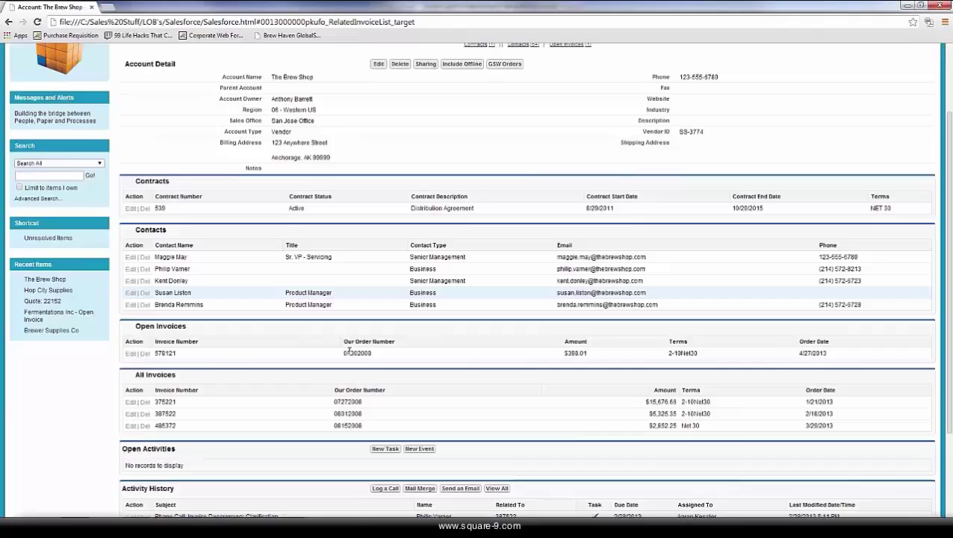
pyautogui.moveTo(342, 353); pyautogui.dragTo(372, 353)
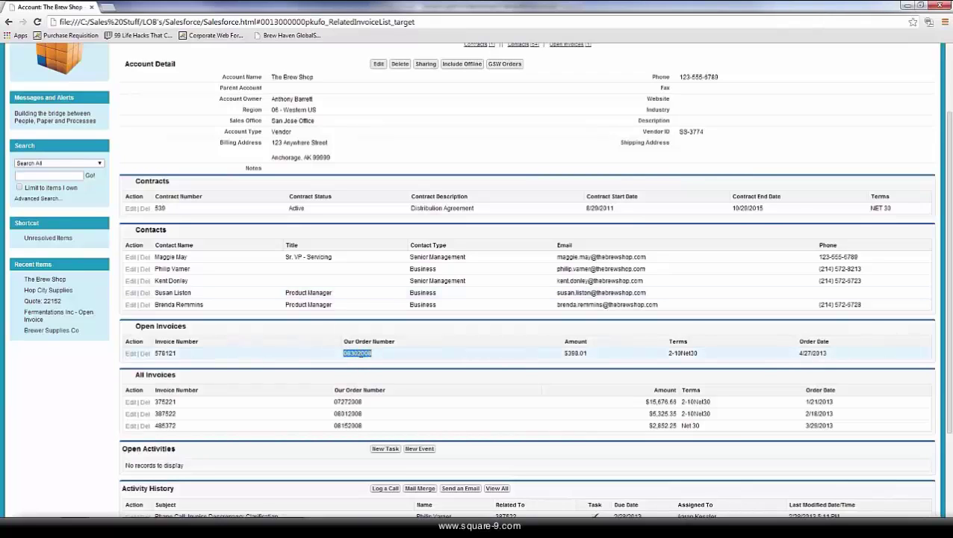
pyautogui.hotkey('ctrl', 'shift', 's')
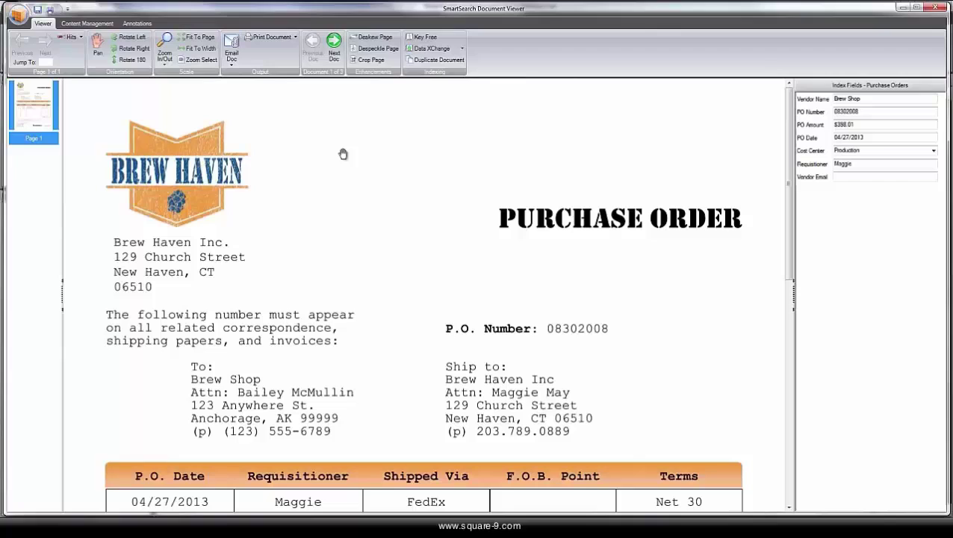
# Step past the packing slip to display Brew Shop invoice 578121 with its index fields
pyautogui.click(334, 46)
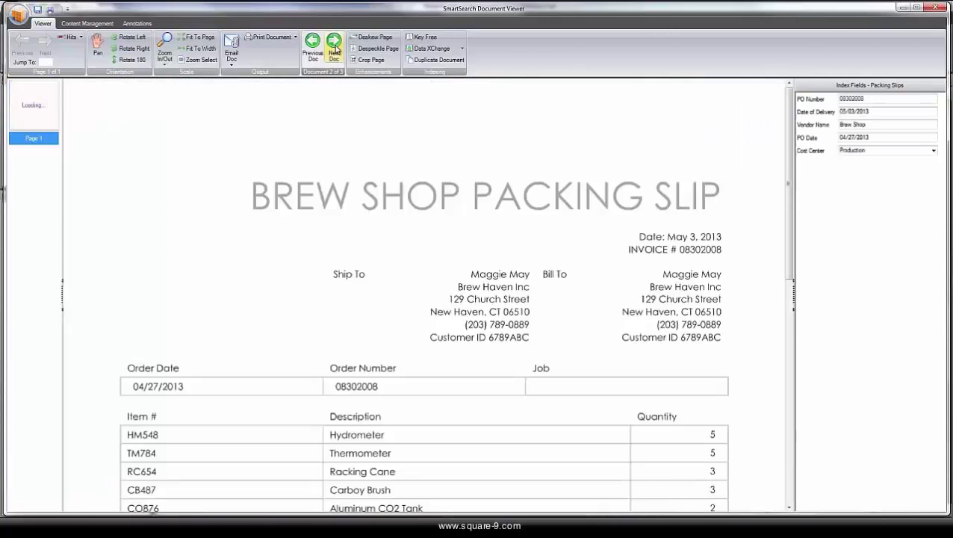
pyautogui.click(335, 48)
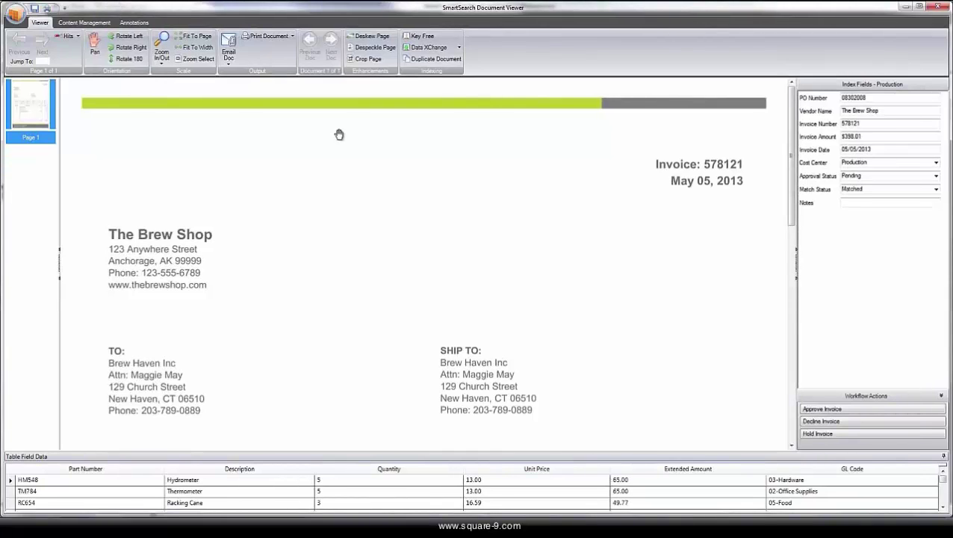
pyautogui.click(228, 61)
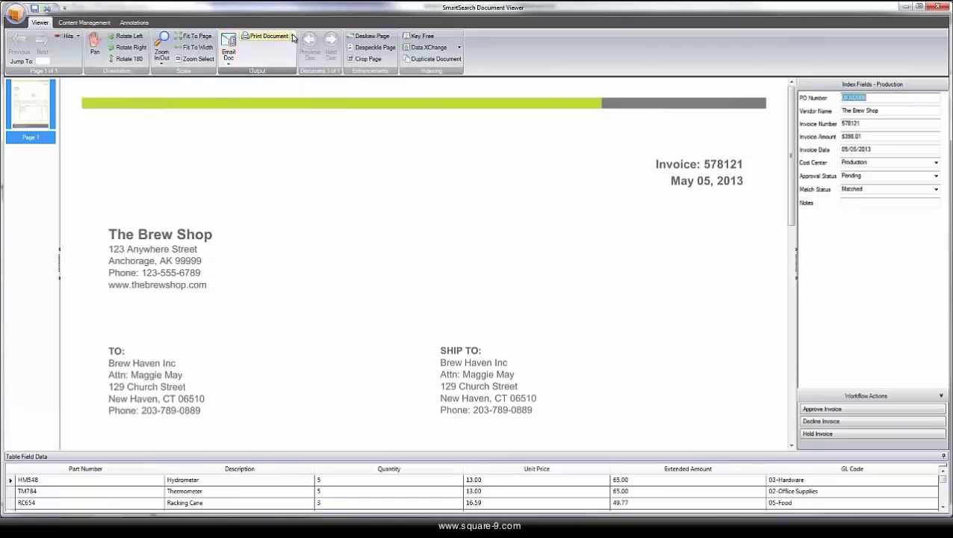
pyautogui.click(135, 22)
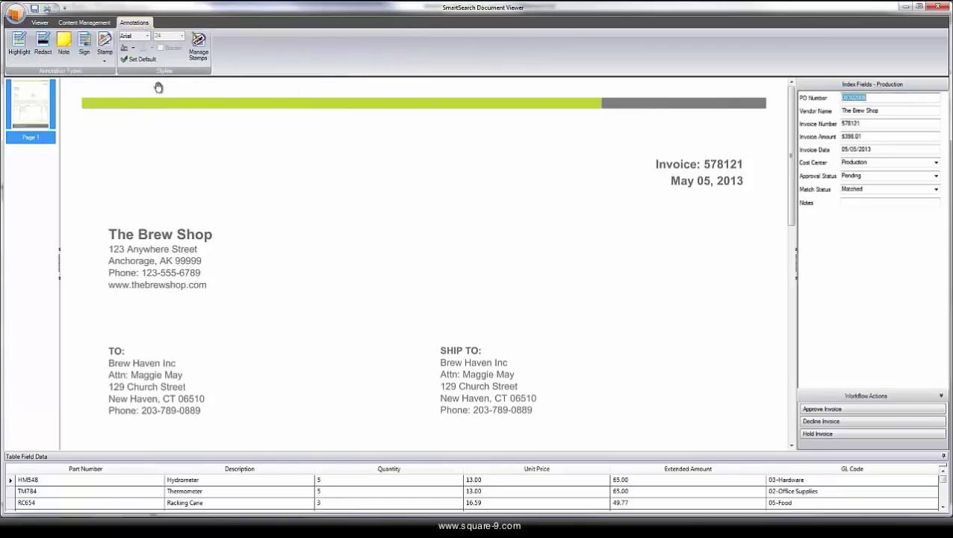
pyautogui.click(20, 46)
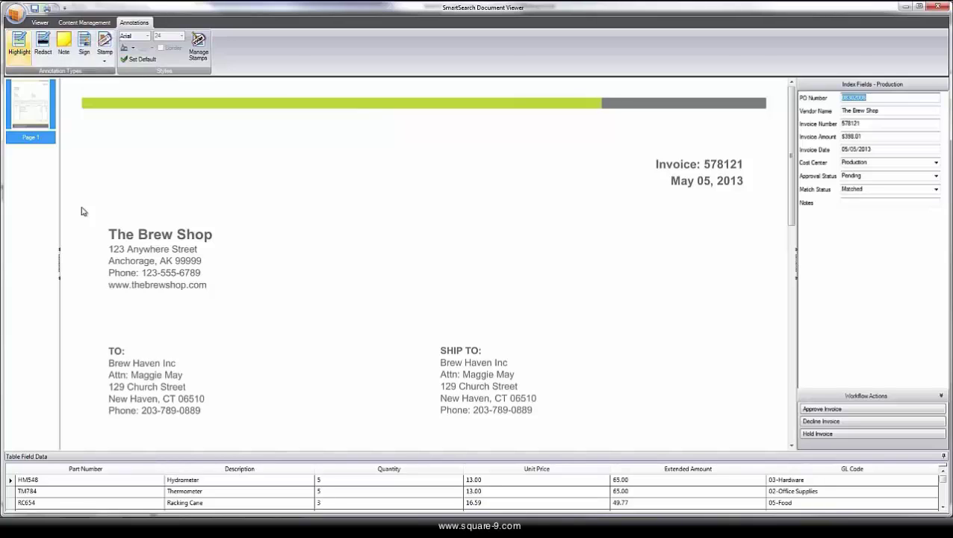
pyautogui.moveTo(790, 124); pyautogui.dragTo(780, 349)
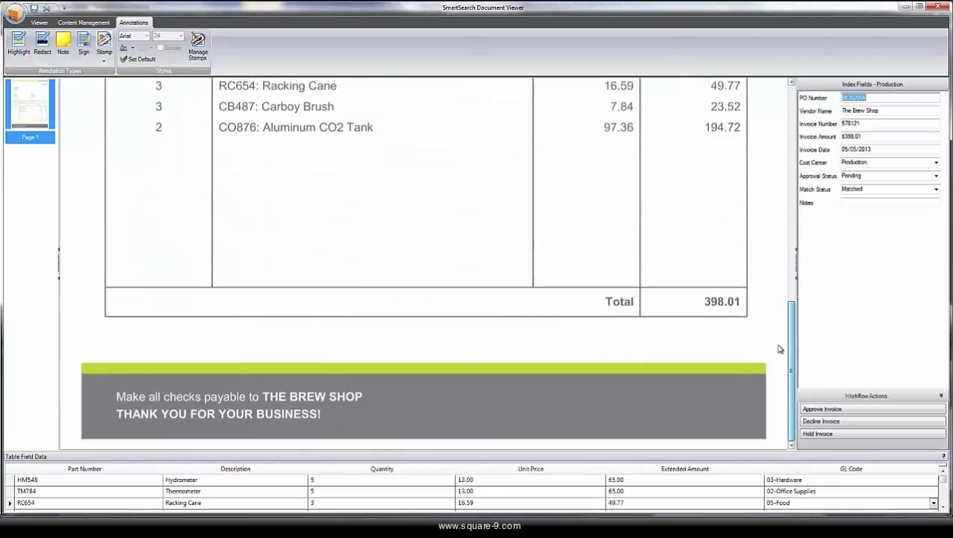
pyautogui.click(105, 53)
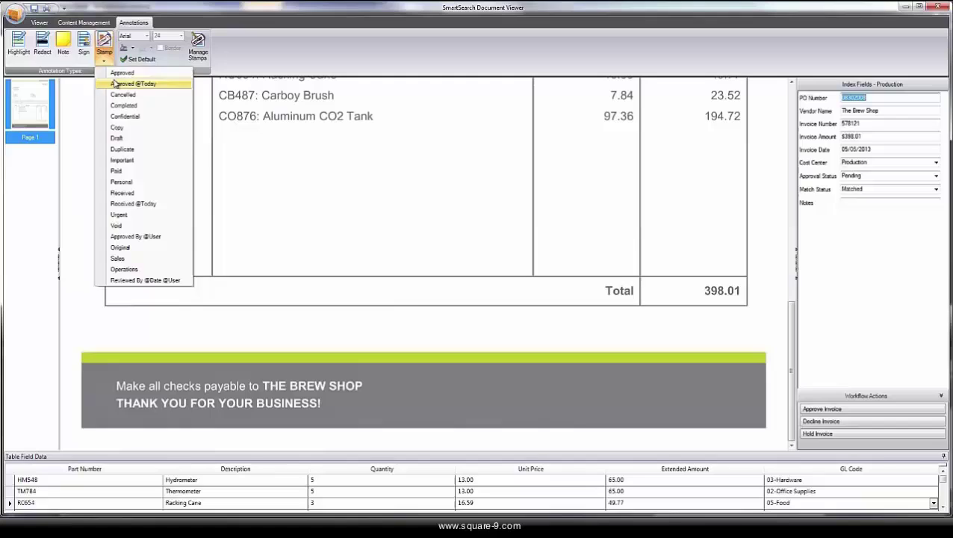
pyautogui.click(115, 84)
pyautogui.click(435, 331)
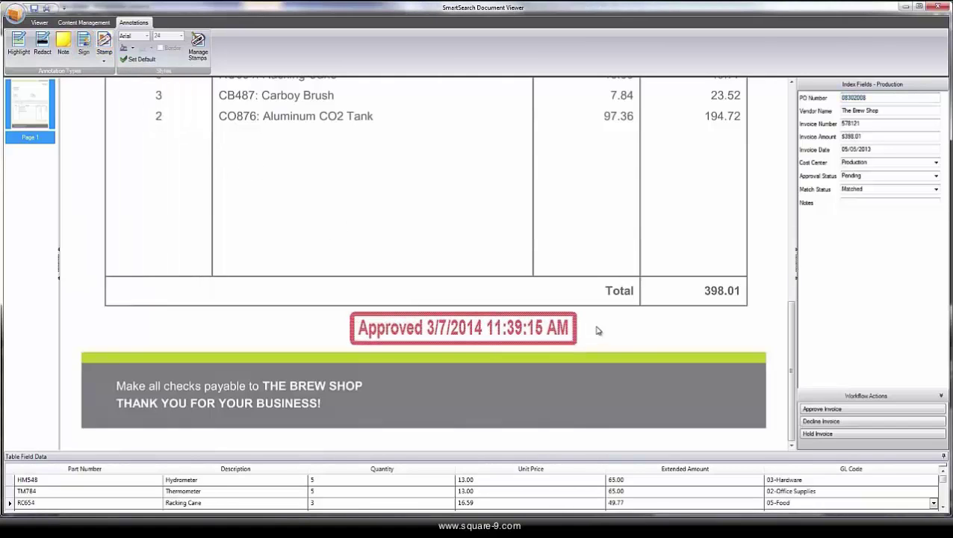
pyautogui.moveTo(592, 313); pyautogui.dragTo(713, 343)
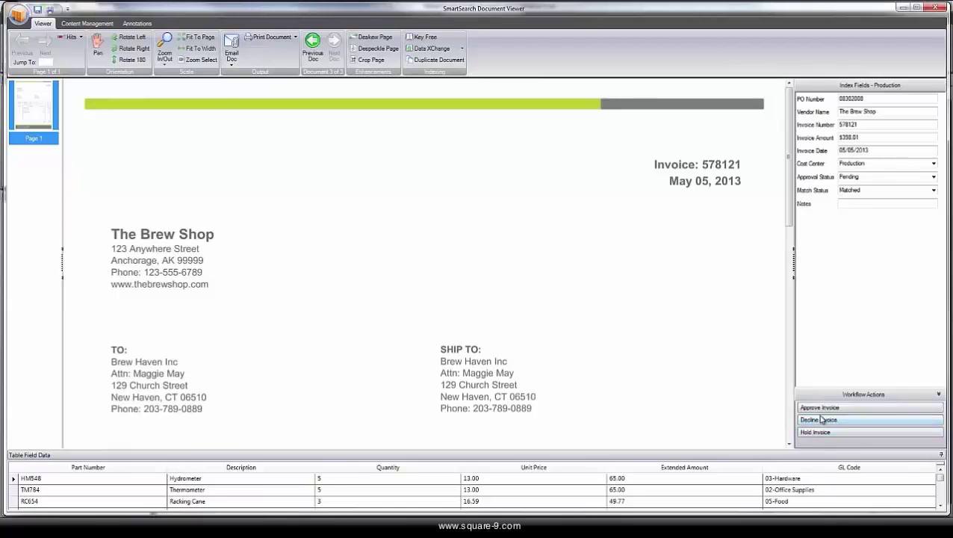
# Approve invoice 578121 in workflow, then find and tick it under the Production folder's Escalate tab
pyautogui.click(820, 409)
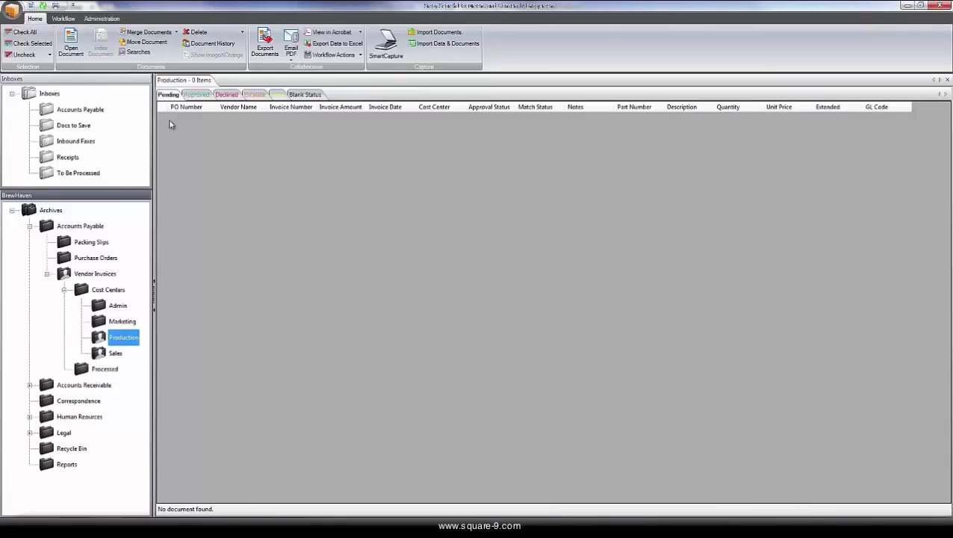
pyautogui.click(203, 94)
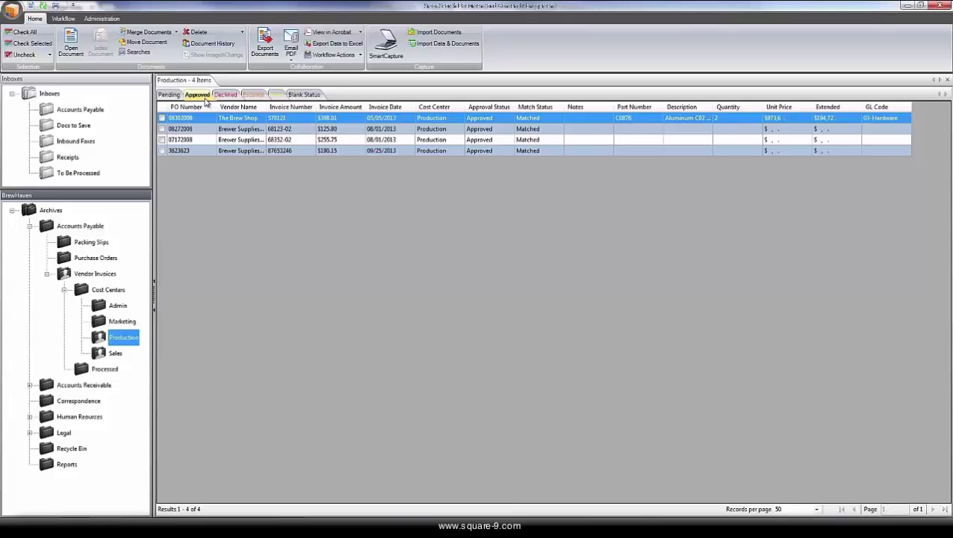
pyautogui.click(225, 95)
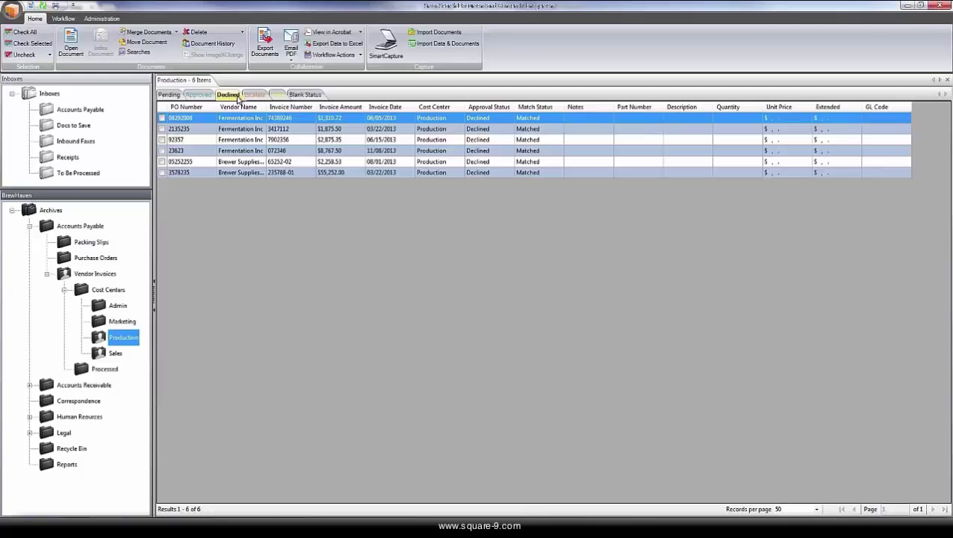
pyautogui.click(251, 95)
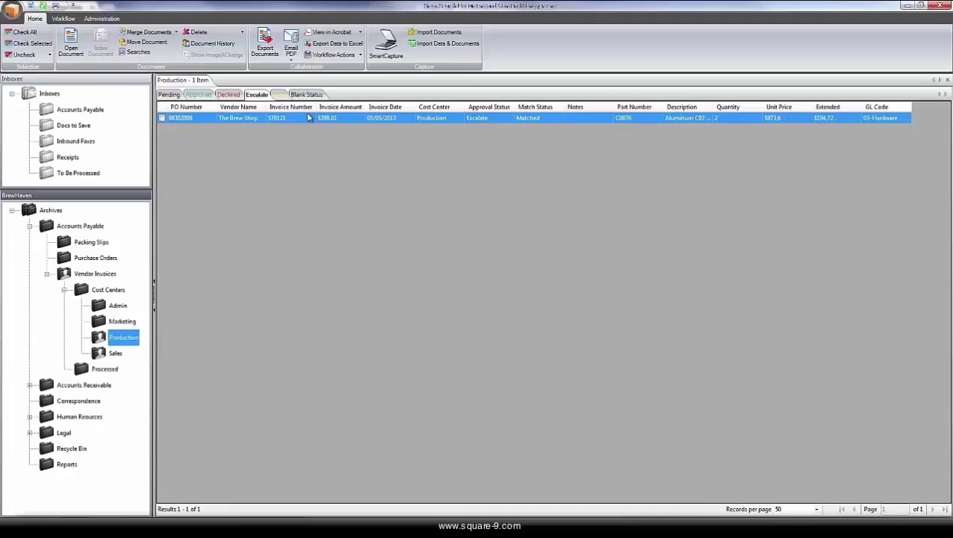
pyautogui.click(161, 118)
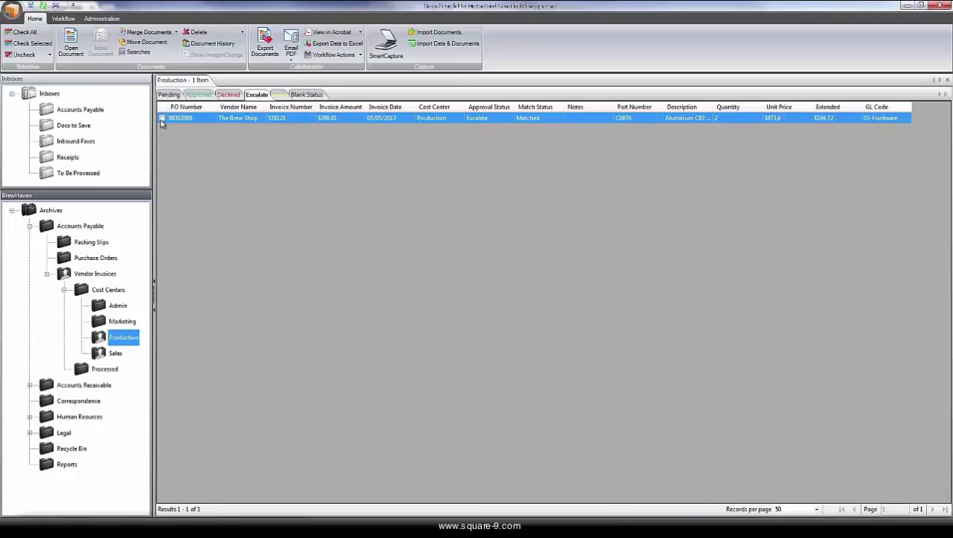
# Open Document History to show the Brew Shop invoice's audit log
pyautogui.click(202, 45)
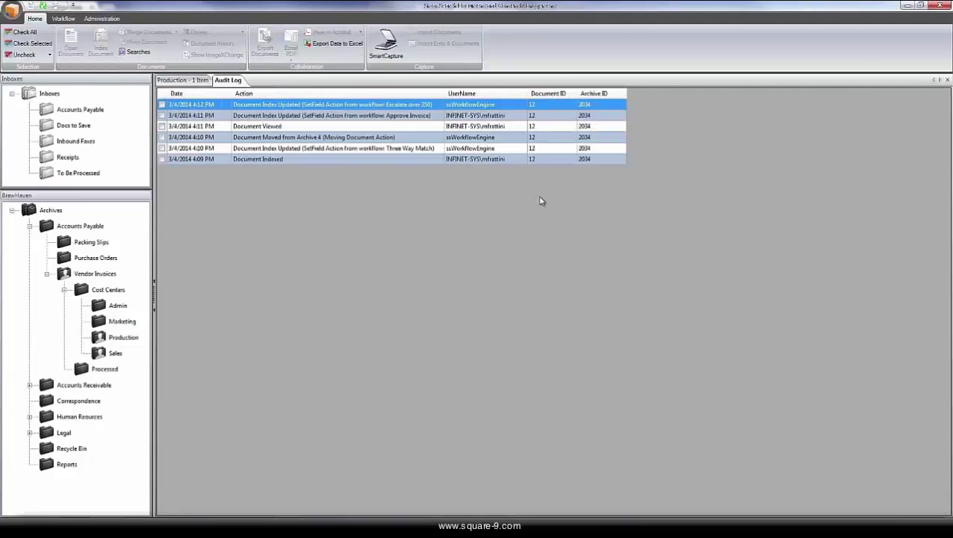